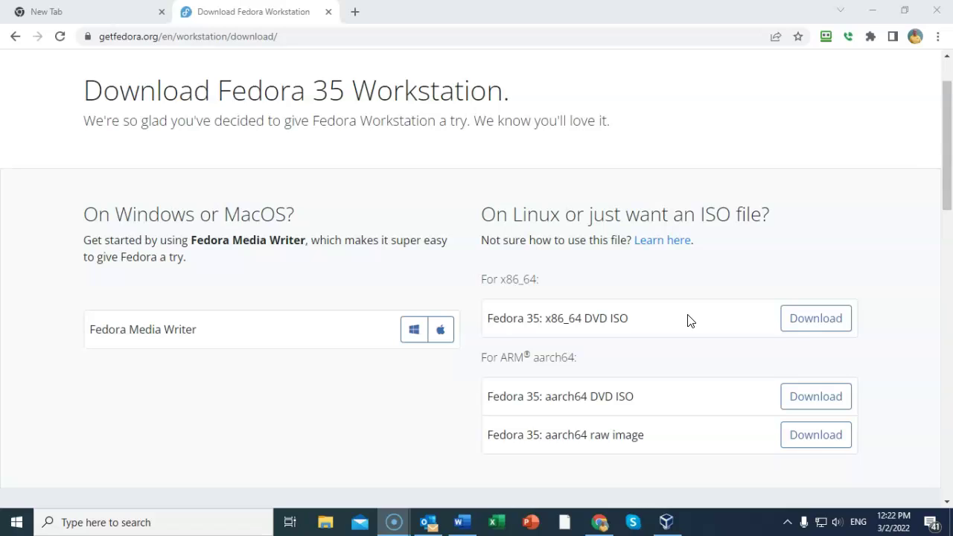
Step: Download the Fedora 35 x86_64 DVD ISO from the Fedora Workstation download page
{"action": "left_click", "coordinate": [793, 321]}
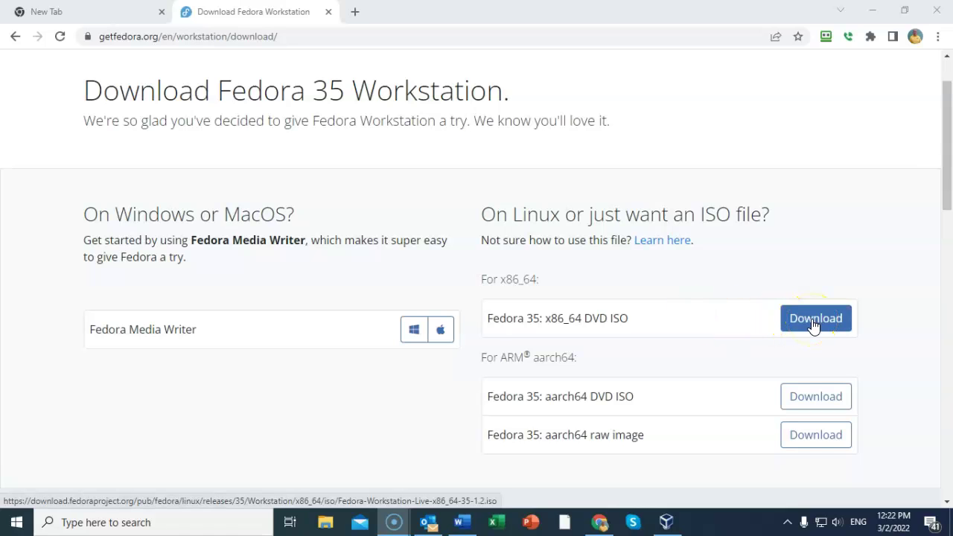
{"action": "left_click", "coordinate": [814, 326]}
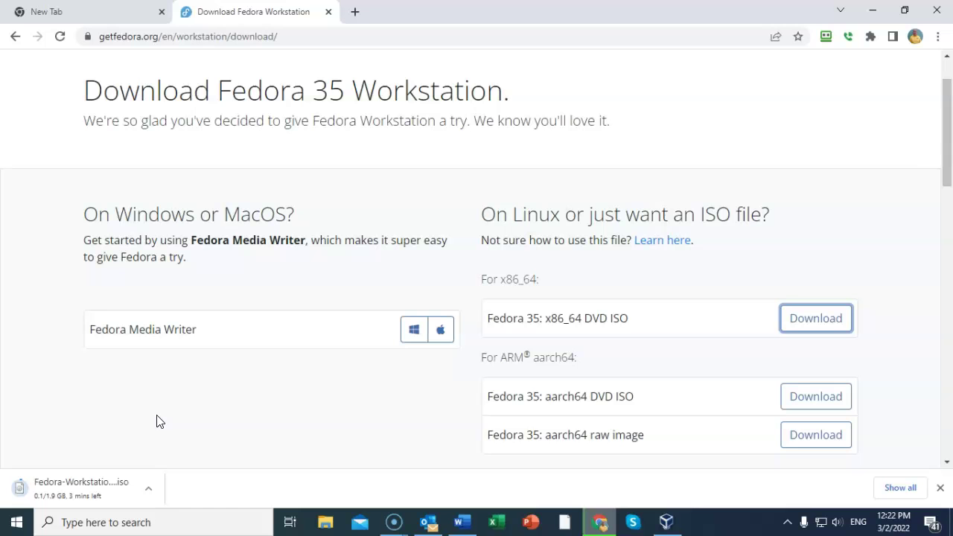
{"action": "left_click", "coordinate": [115, 428]}
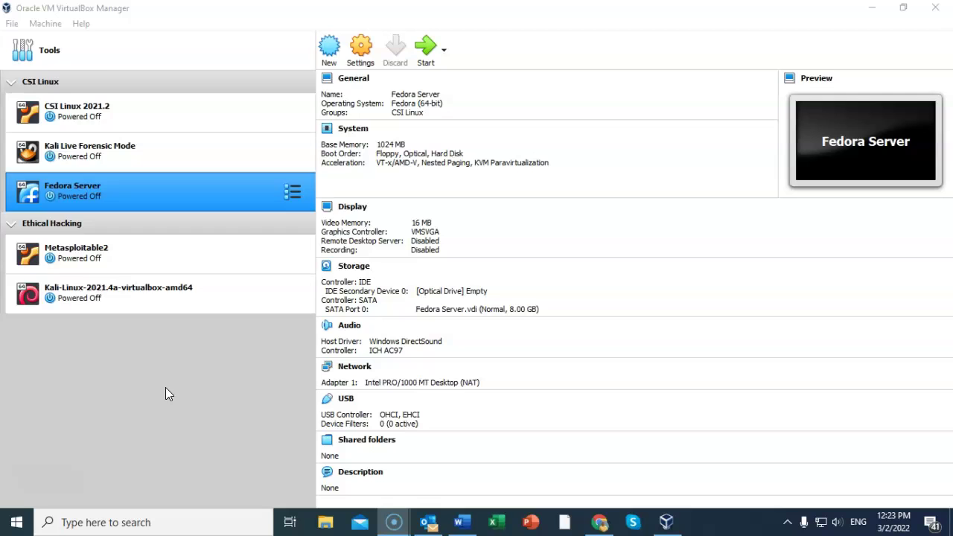
Step: In VirtualBox, create a Fedora (64-bit) Linux machine named Fedora Workstation in E:\VirtualBox Machines with 1024 MB memory and a new virtual hard disk
{"action": "left_click", "coordinate": [45, 24]}
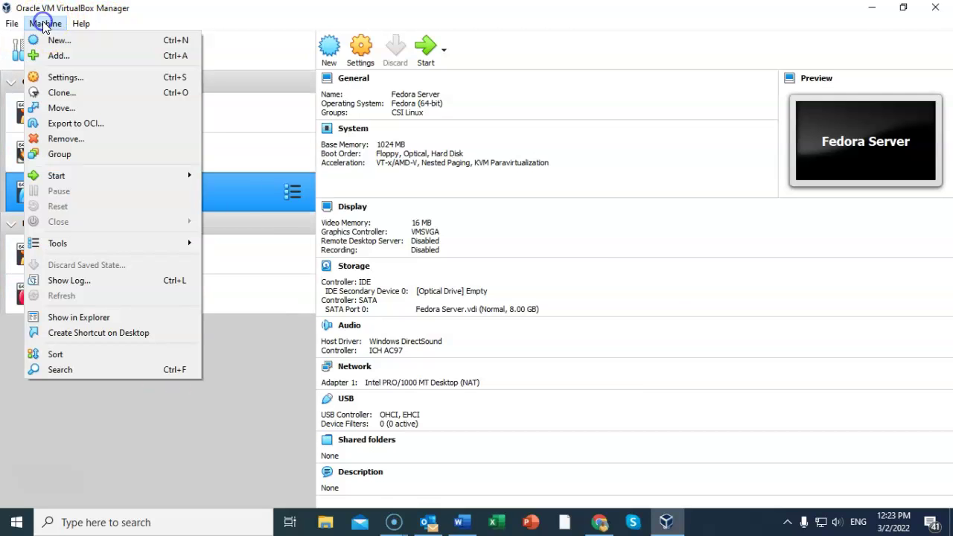
{"action": "left_click", "coordinate": [54, 41]}
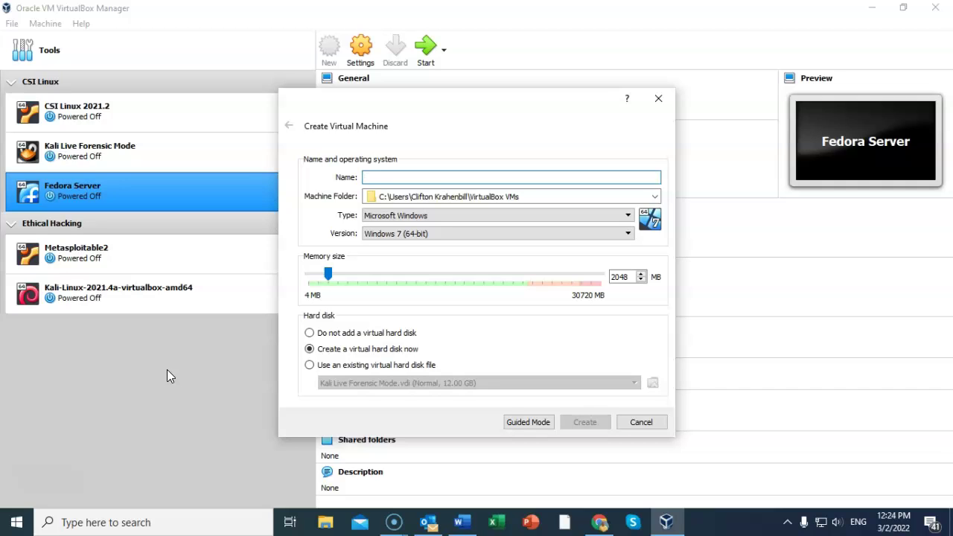
{"action": "left_click", "coordinate": [376, 177]}
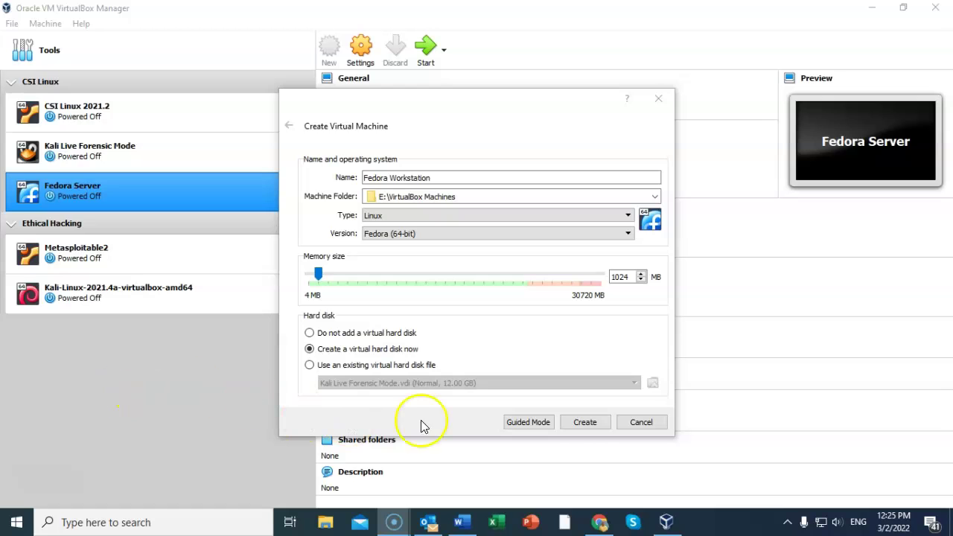
{"action": "left_click", "coordinate": [586, 424]}
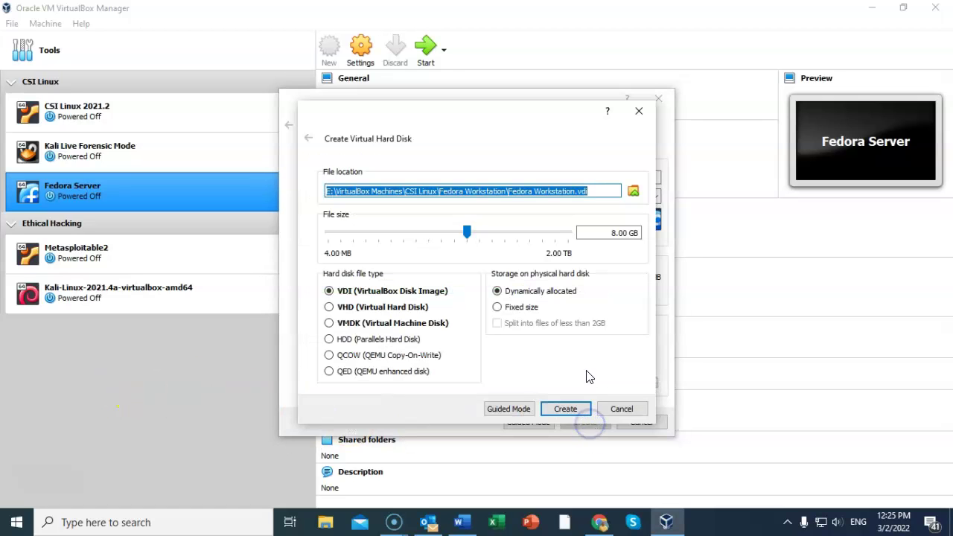
Step: Create the machine's dynamically allocated VDI hard disk with a size of 50 GB
{"action": "left_click", "coordinate": [615, 233]}
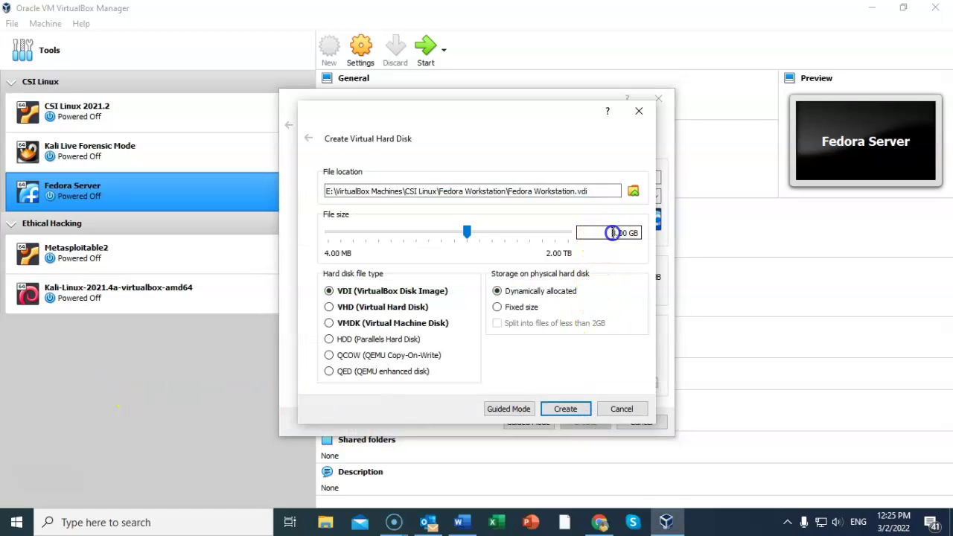
{"action": "type", "text": "50"}
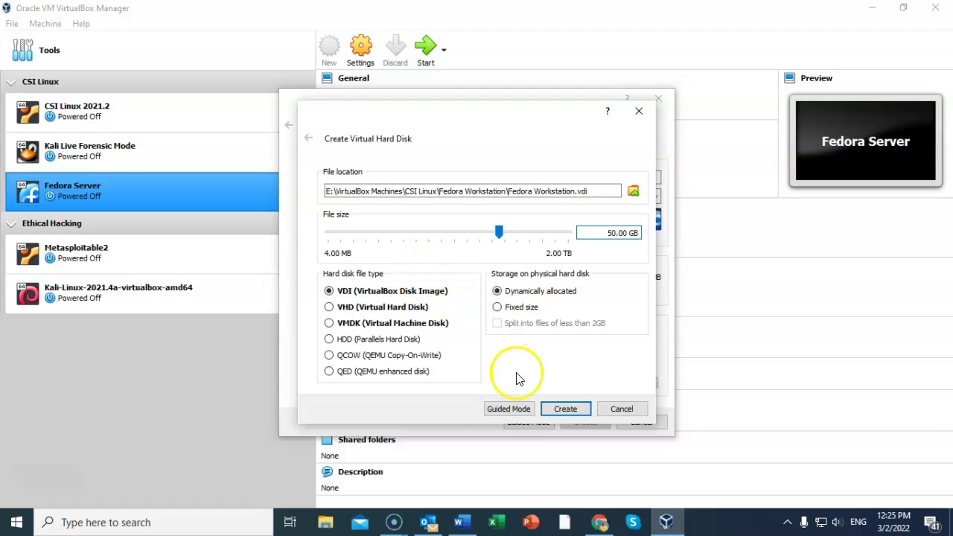
{"action": "left_click", "coordinate": [565, 409]}
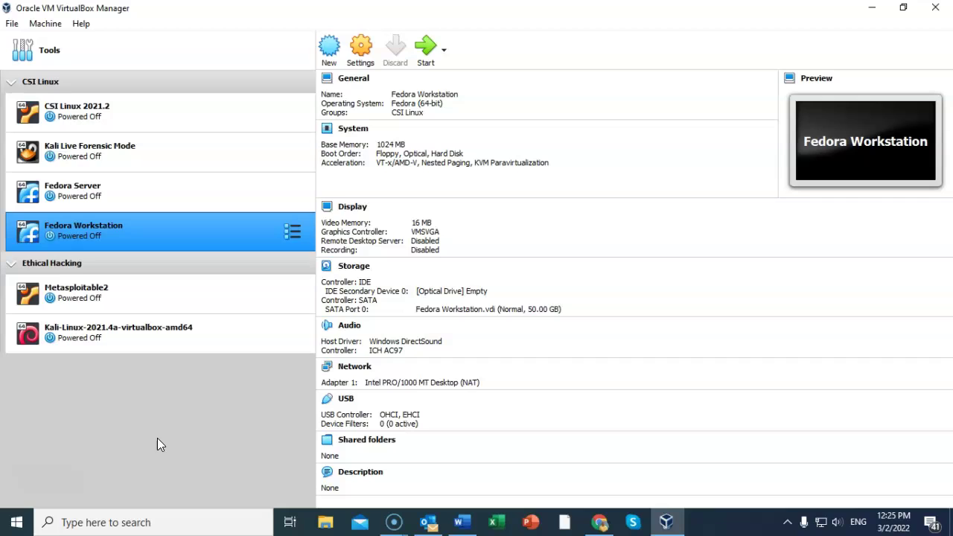
Step: Start the Fedora Workstation machine with Fedora-Workstation-Live-x86_64-35-1.2.iso from the Fodora Images folder as its start-up disk
{"action": "double_click", "coordinate": [133, 227]}
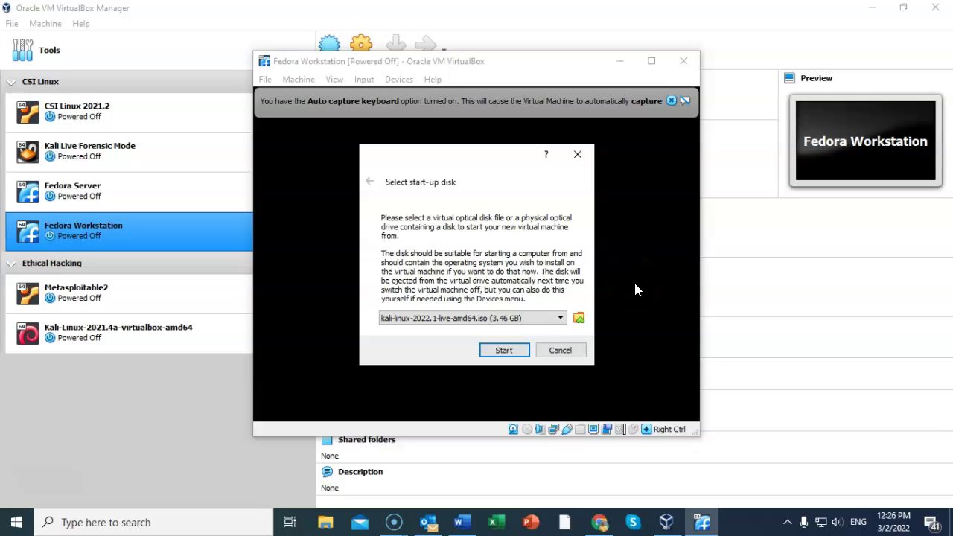
{"action": "left_click", "coordinate": [579, 318]}
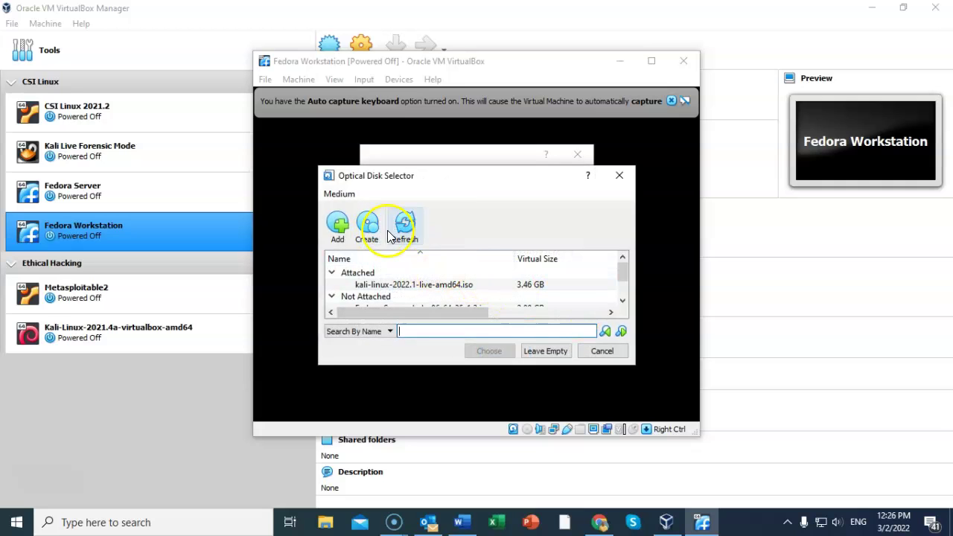
{"action": "left_click", "coordinate": [338, 227]}
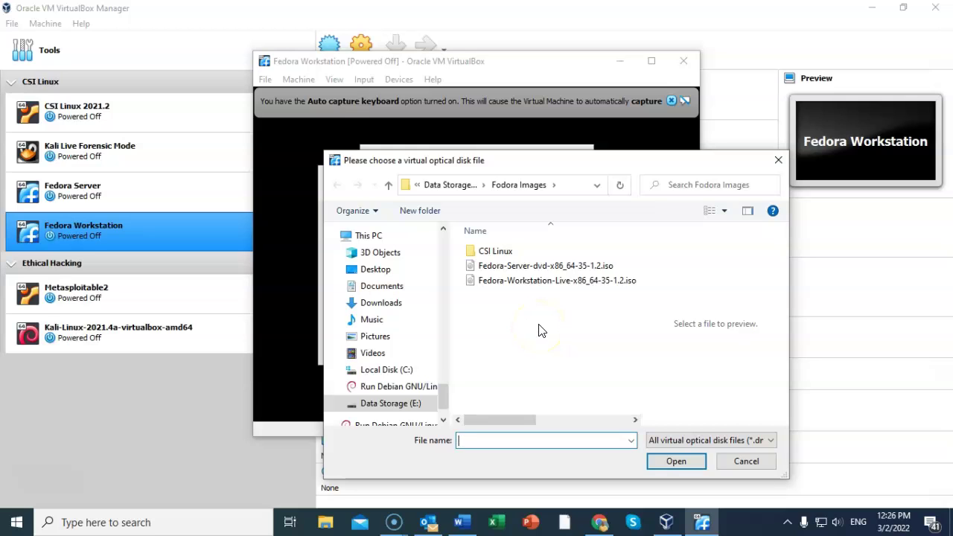
{"action": "double_click", "coordinate": [535, 287]}
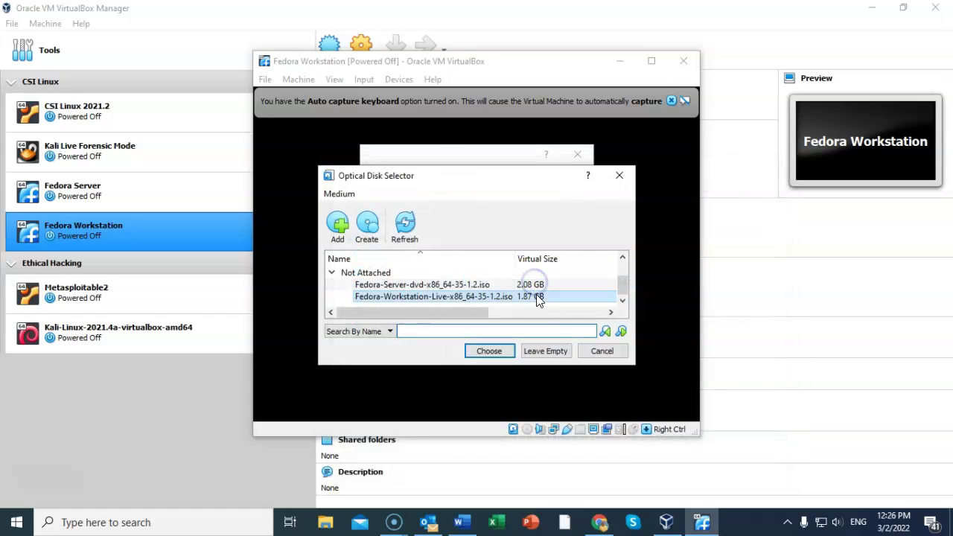
{"action": "left_click", "coordinate": [486, 352]}
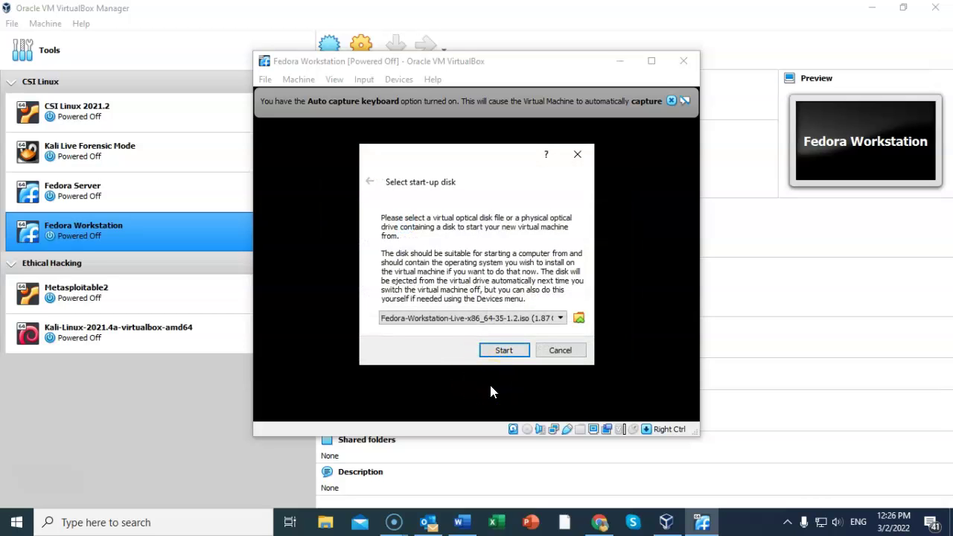
{"action": "left_click", "coordinate": [501, 353]}
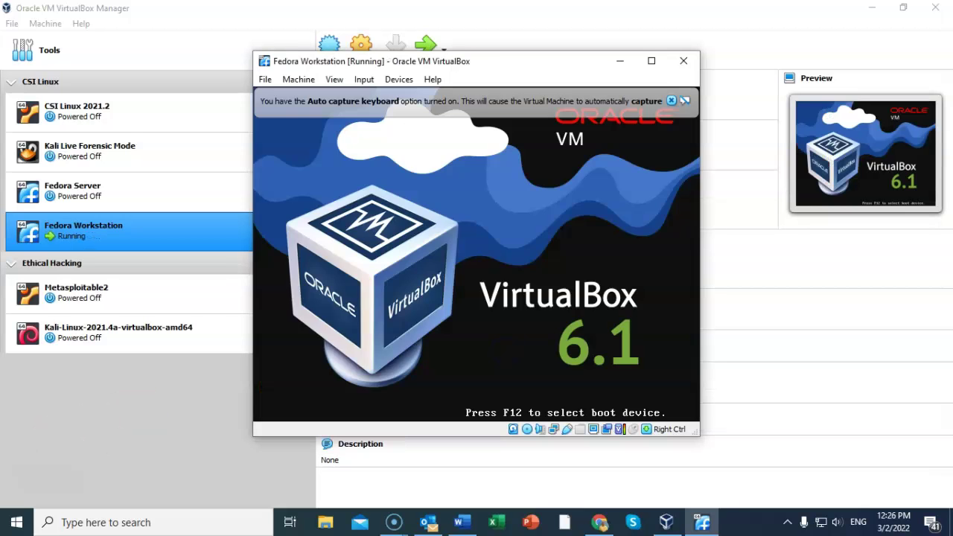
Step: Let the virtual machine capture the mouse and keyboard, and boot Fedora-Workstation-Live 35 from the boot menu
{"action": "left_click", "coordinate": [655, 335]}
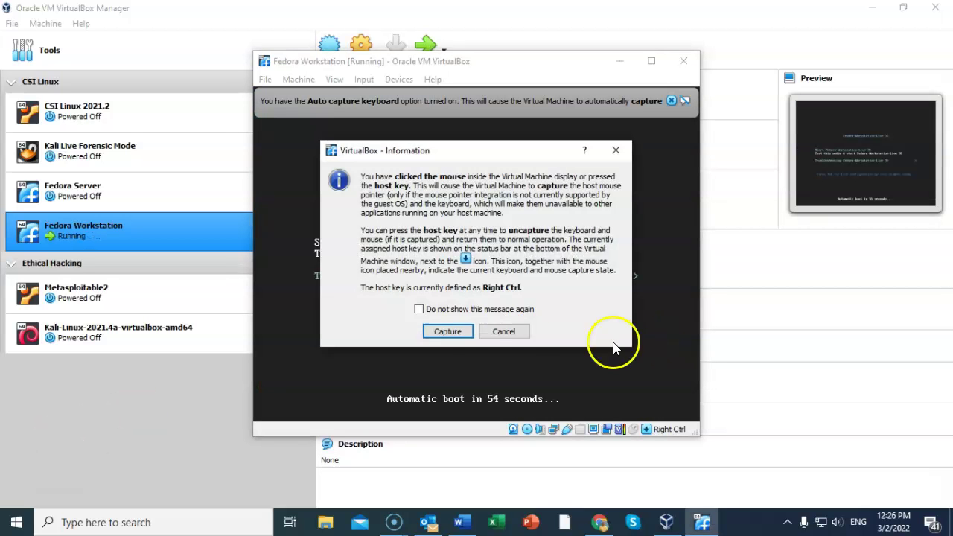
{"action": "left_click", "coordinate": [448, 332]}
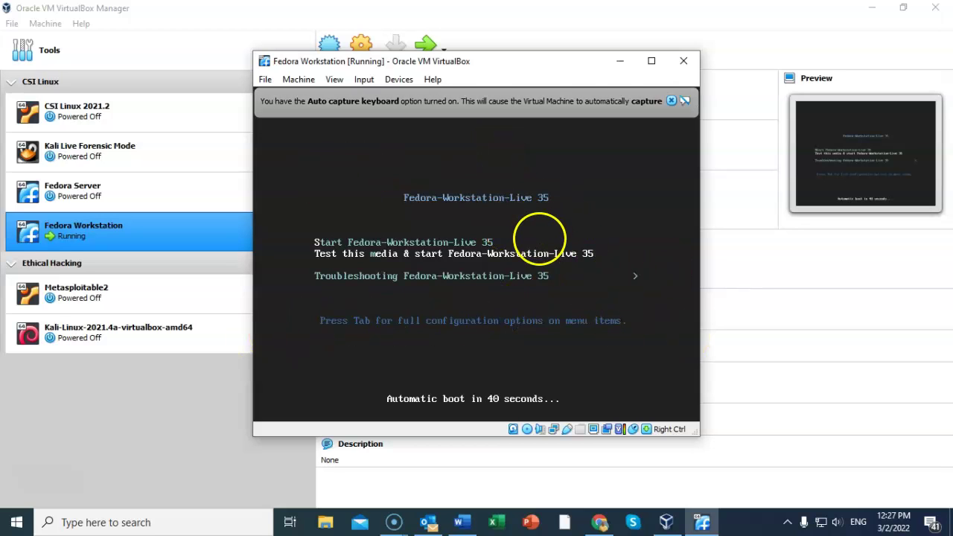
{"action": "key", "text": "Return"}
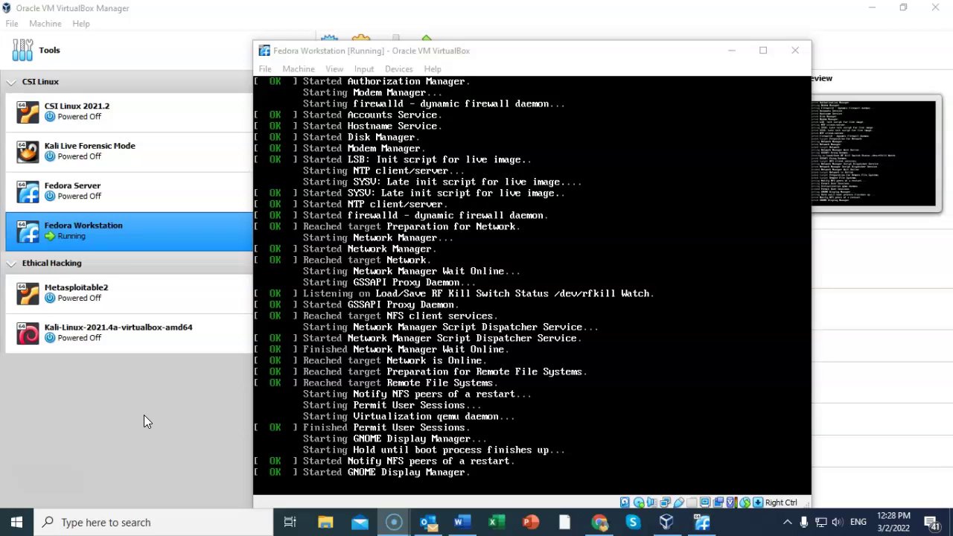
Step: Launch Install to Hard Drive from the Welcome to Fedora window and maximize the virtual machine window
{"action": "left_click", "coordinate": [107, 433]}
{"action": "left_click", "coordinate": [735, 351]}
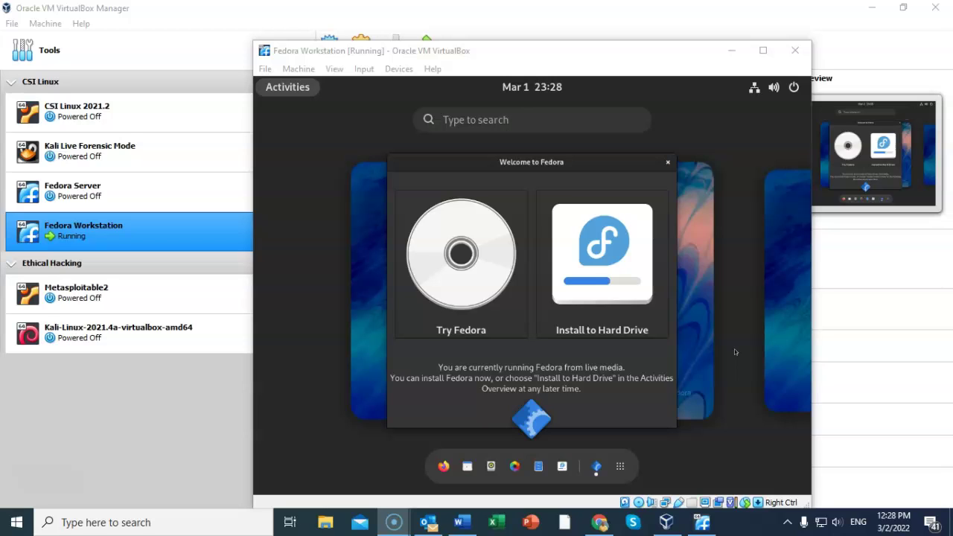
{"action": "left_click", "coordinate": [591, 252]}
{"action": "left_click", "coordinate": [558, 241]}
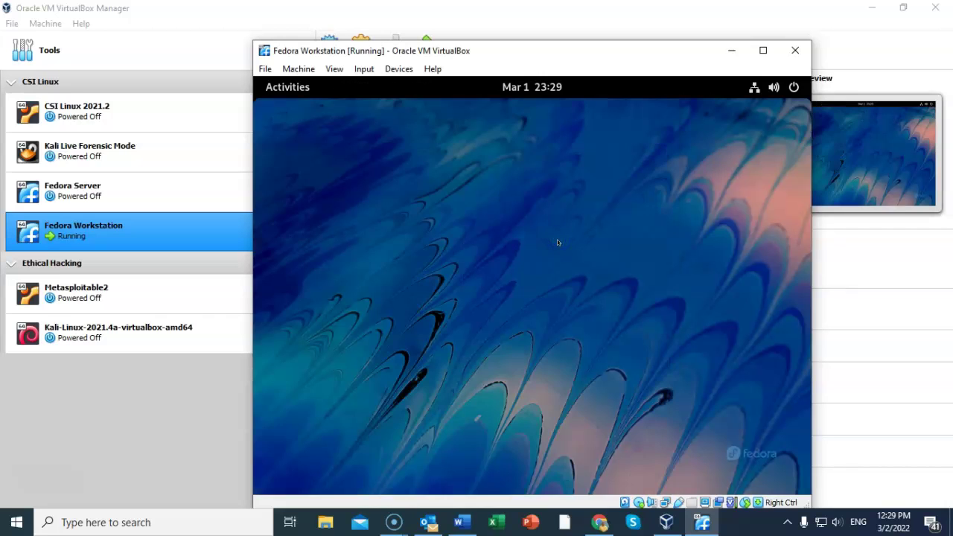
{"action": "left_click", "coordinate": [578, 238]}
{"action": "left_click", "coordinate": [107, 414]}
{"action": "left_click", "coordinate": [764, 52]}
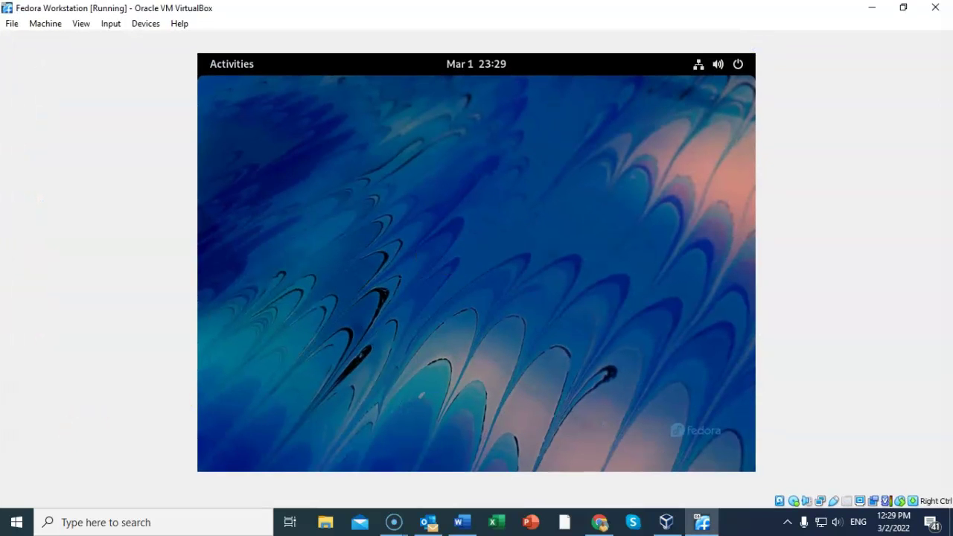
{"action": "left_click", "coordinate": [97, 365]}
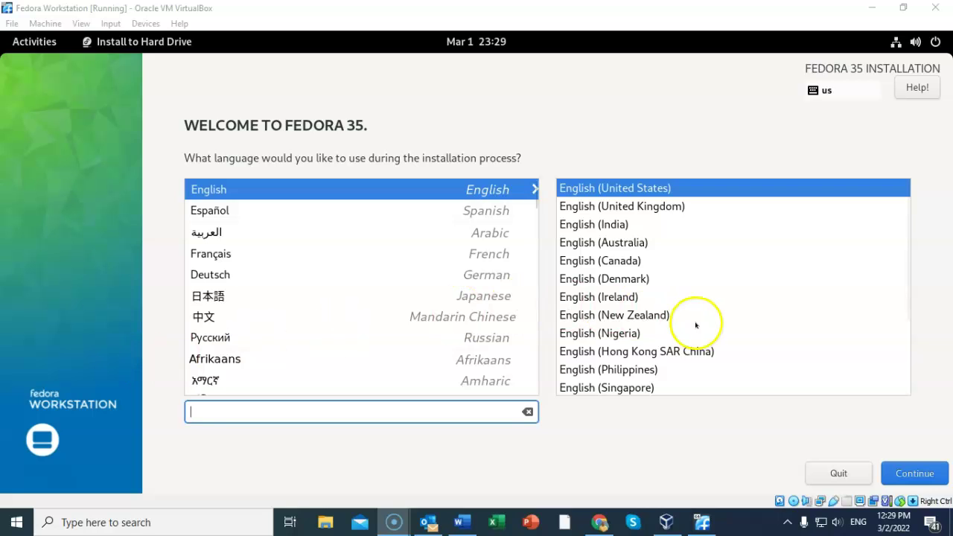
Step: Begin the Fedora 35 installation in English (United States) on the ATA VBOX HARDDISK with automatic storage configuration
{"action": "left_click", "coordinate": [913, 474]}
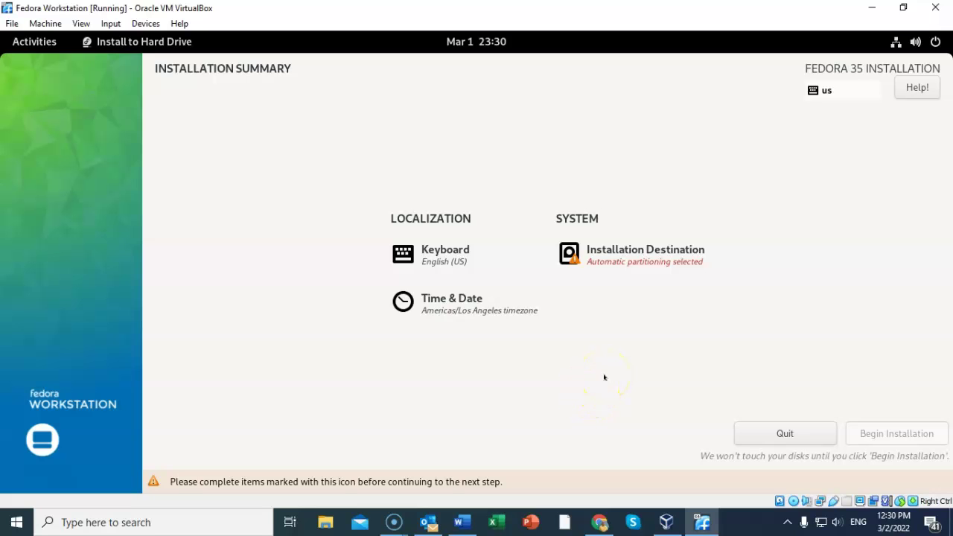
{"action": "left_click", "coordinate": [621, 253]}
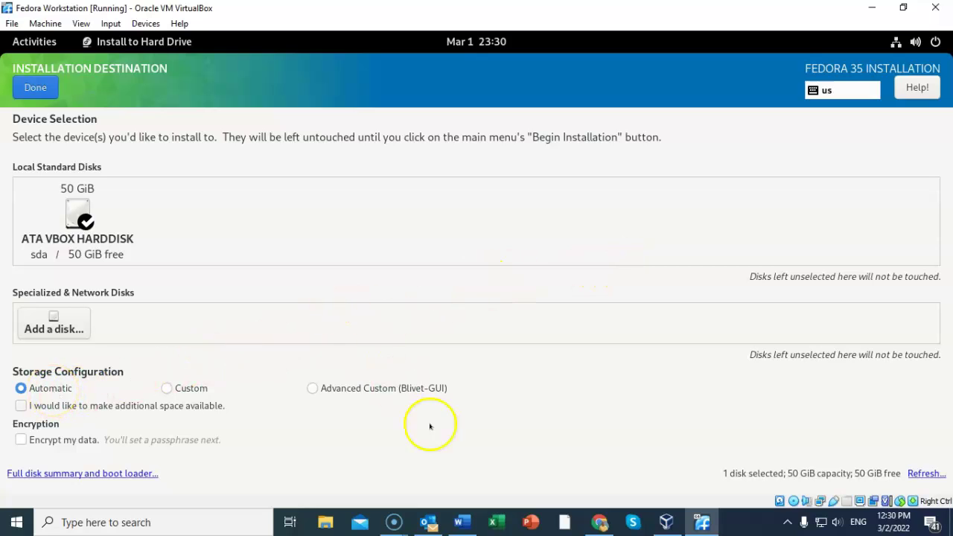
{"action": "left_click", "coordinate": [35, 87]}
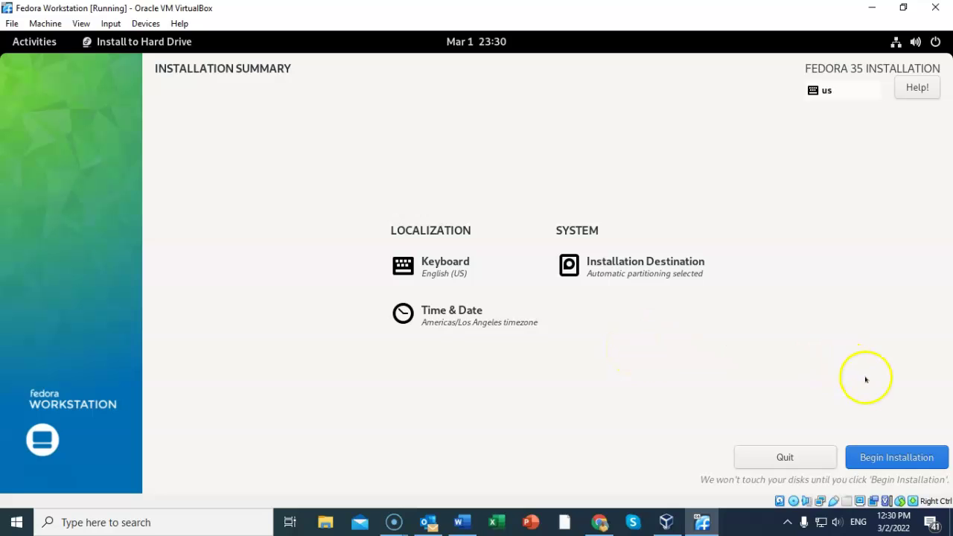
{"action": "left_click", "coordinate": [889, 459]}
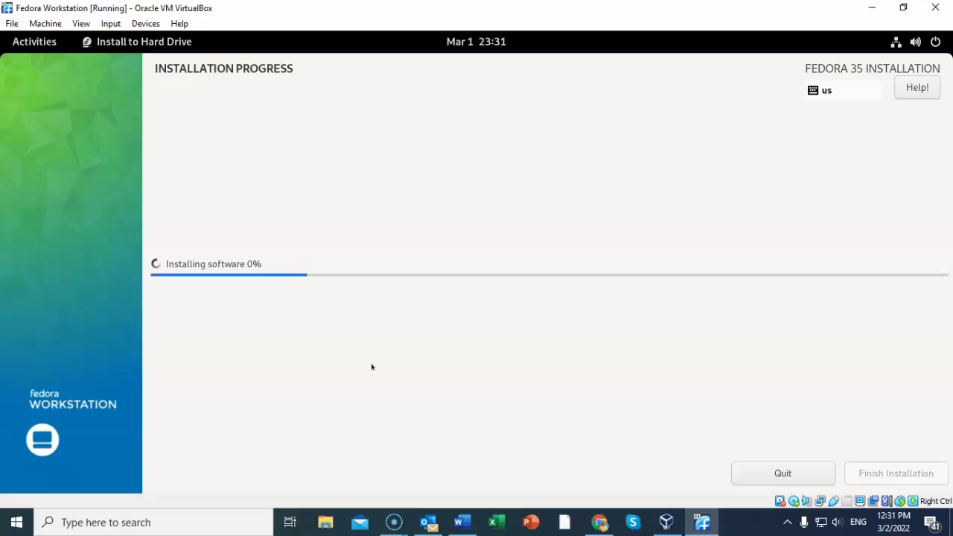
{"action": "left_click", "coordinate": [373, 349]}
{"action": "left_click", "coordinate": [126, 449]}
{"action": "left_click", "coordinate": [238, 400]}
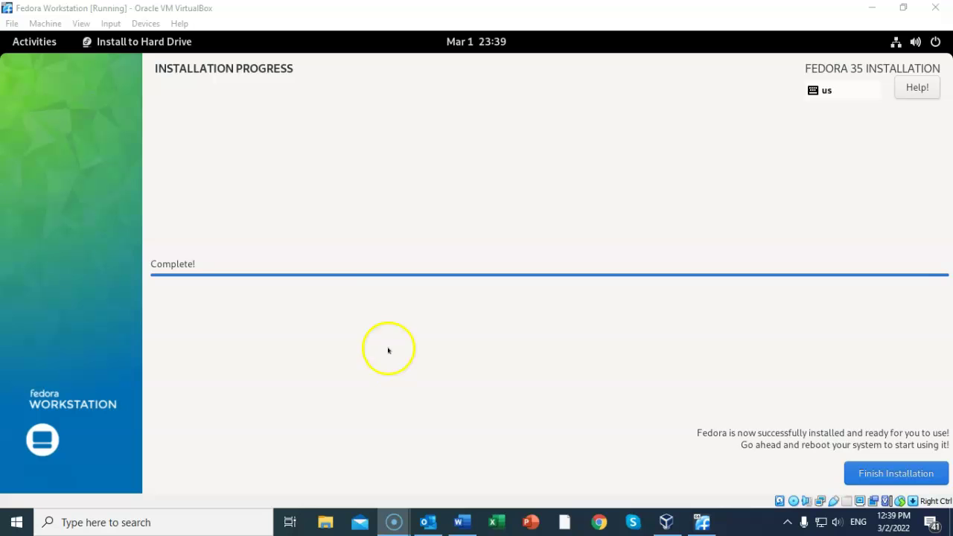
Step: Eject Fedora-Workstation-Live-x86_64-35-1.2.iso from the machine's optical drive, forcing the unmount
{"action": "left_click", "coordinate": [147, 24]}
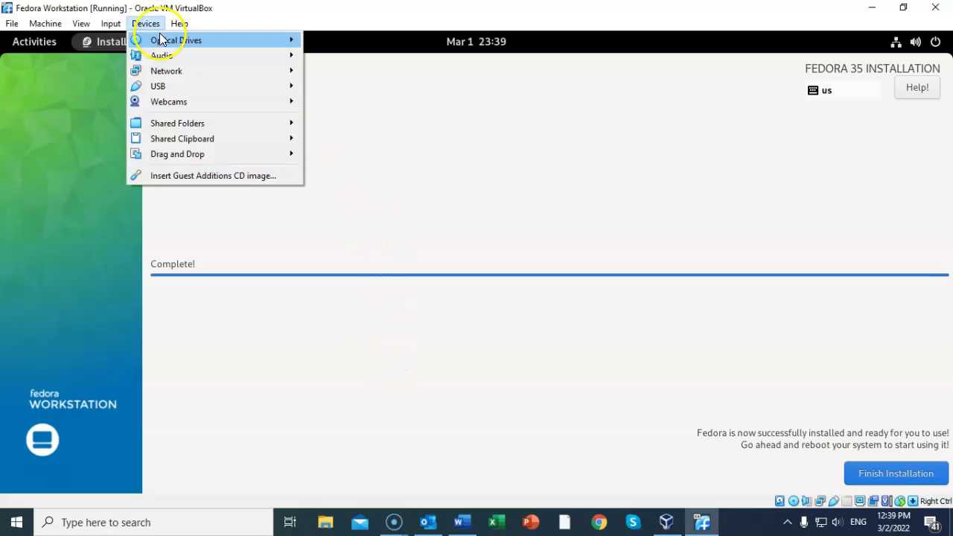
{"action": "mouse_move", "coordinate": [161, 40]}
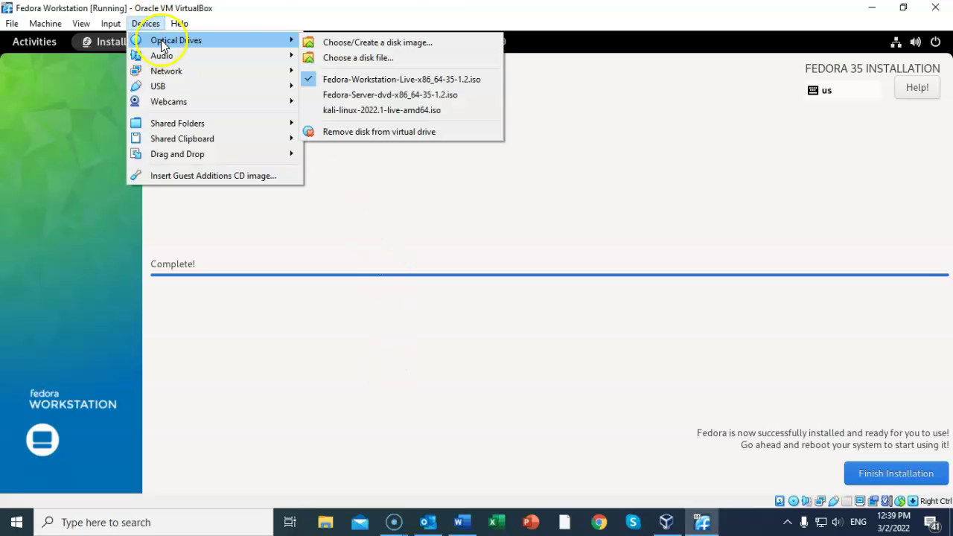
{"action": "left_click", "coordinate": [354, 80]}
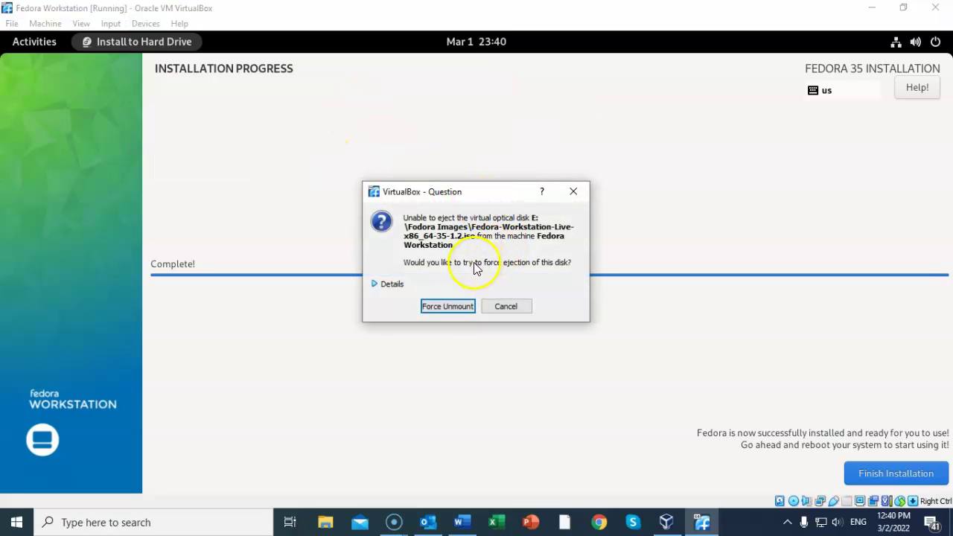
{"action": "left_click", "coordinate": [445, 305]}
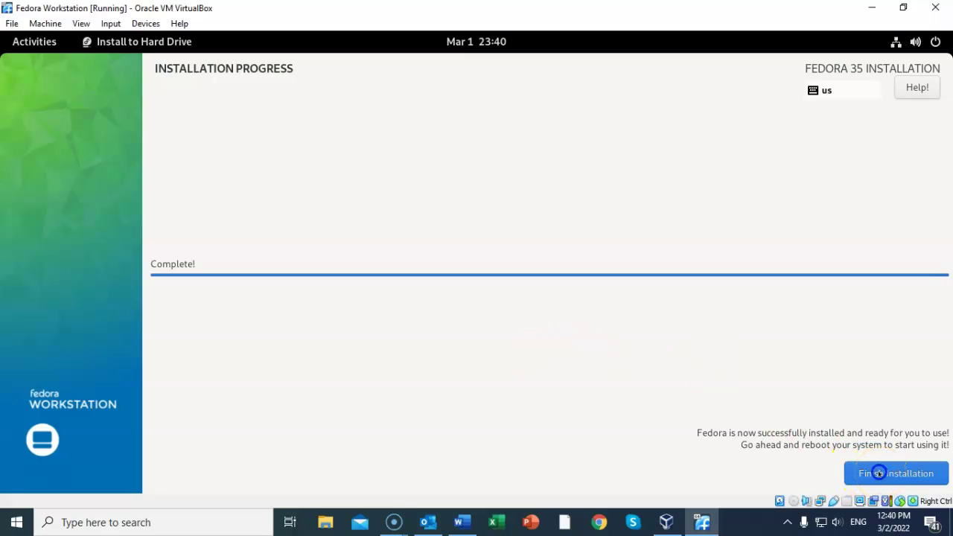
Step: Reset the virtual machine to reboot it into the installed Fedora system
{"action": "left_click", "coordinate": [45, 24]}
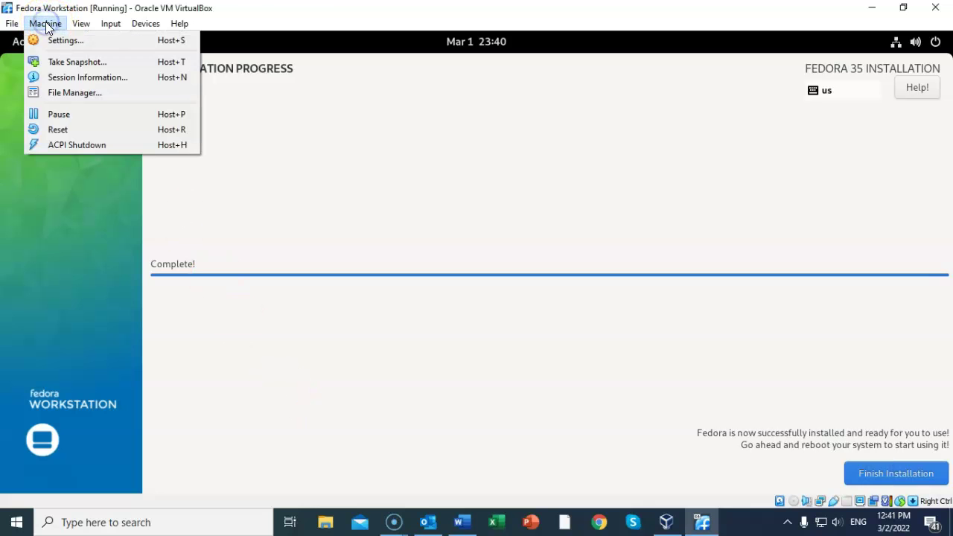
{"action": "left_click", "coordinate": [62, 129]}
{"action": "left_click", "coordinate": [444, 310]}
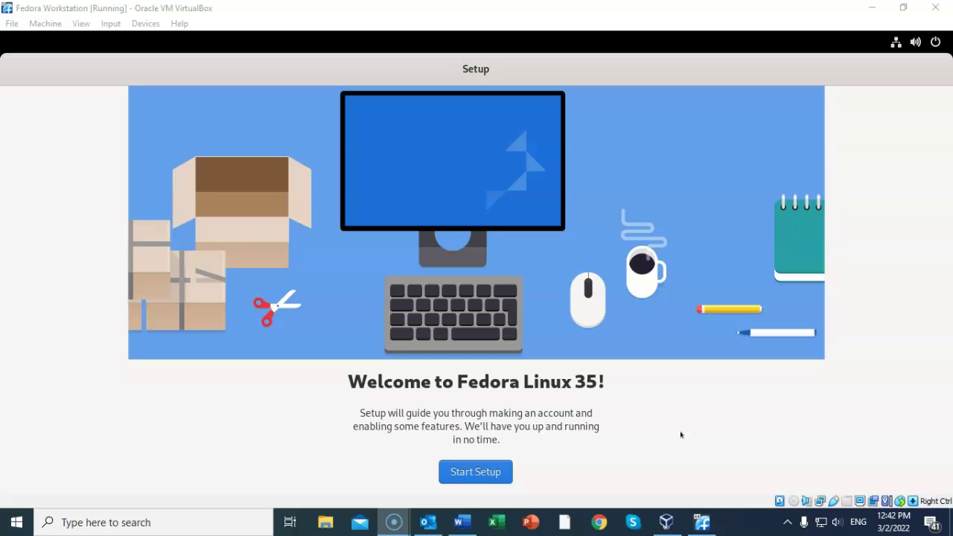
Step: Start the Fedora Linux 35 initial setup from the welcome page
{"action": "left_click", "coordinate": [469, 475]}
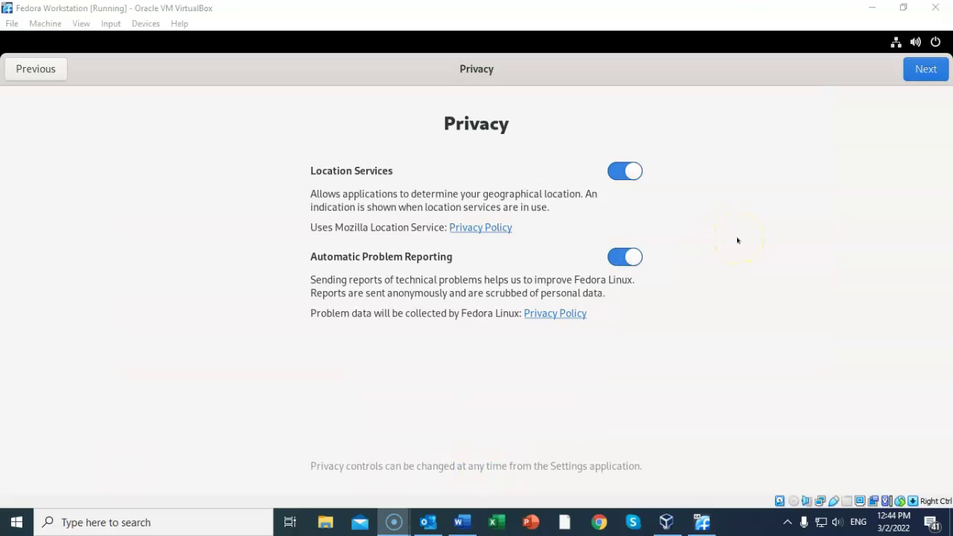
{"action": "left_click", "coordinate": [931, 42]}
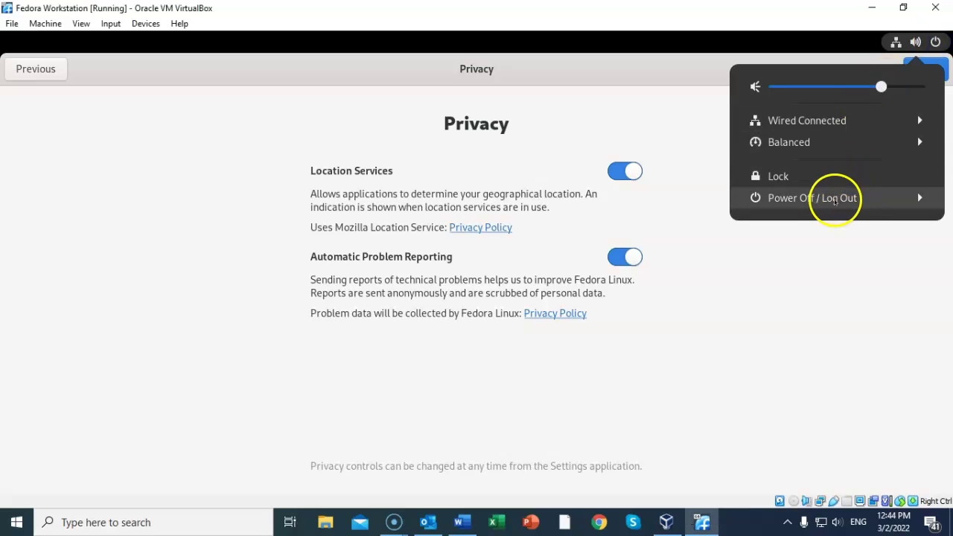
{"action": "left_click", "coordinate": [836, 198]}
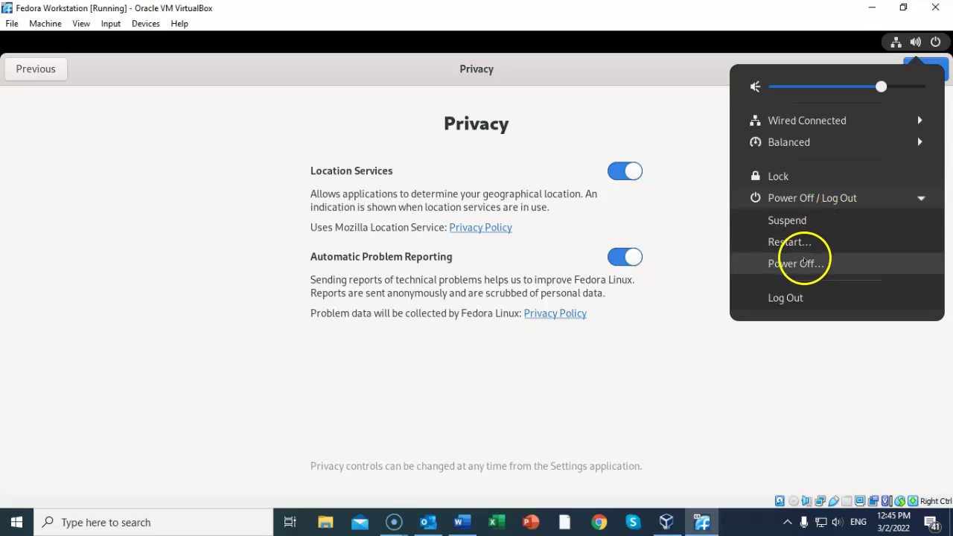
{"action": "left_click", "coordinate": [792, 344]}
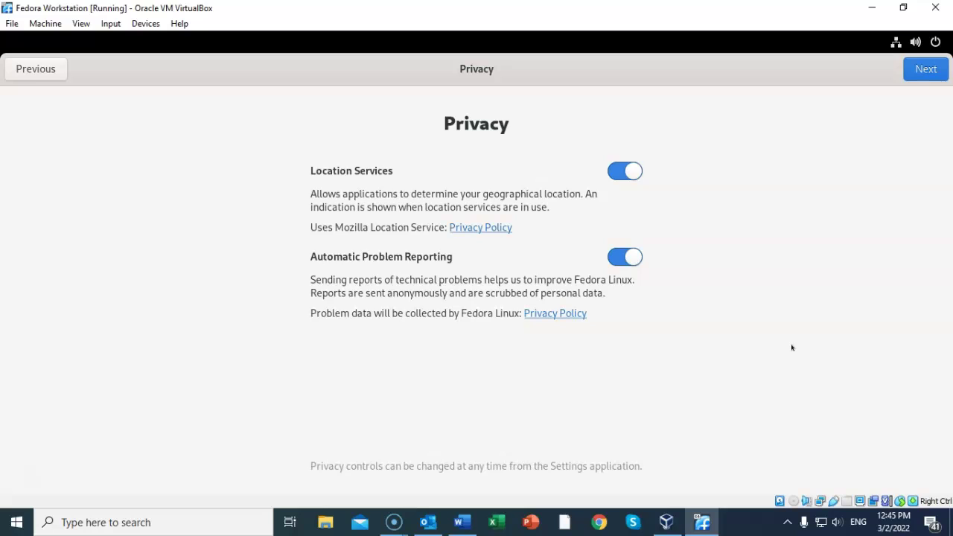
{"action": "key", "text": "F8"}
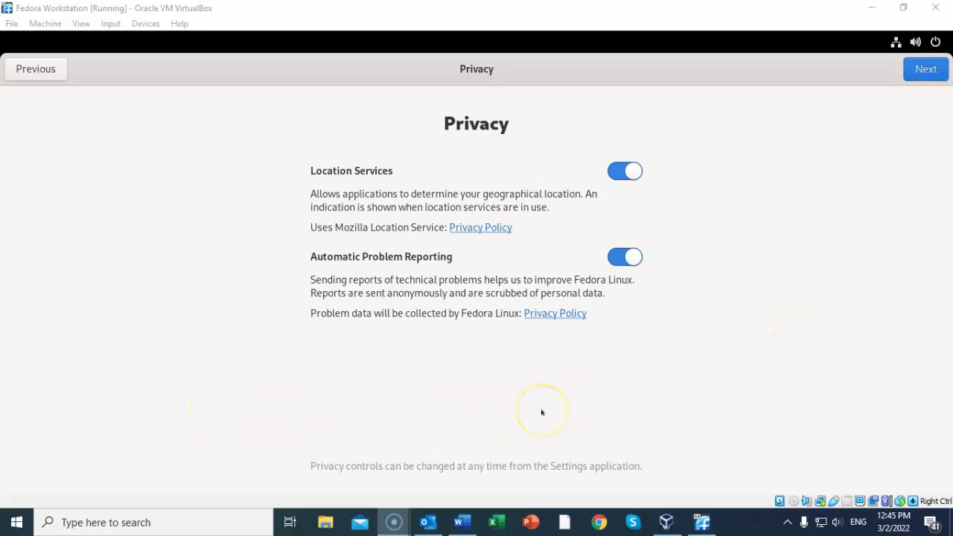
Step: Turn off Location Services and Automatic Problem Reporting on the Privacy page and continue
{"action": "left_click", "coordinate": [623, 174]}
{"action": "left_click", "coordinate": [624, 255]}
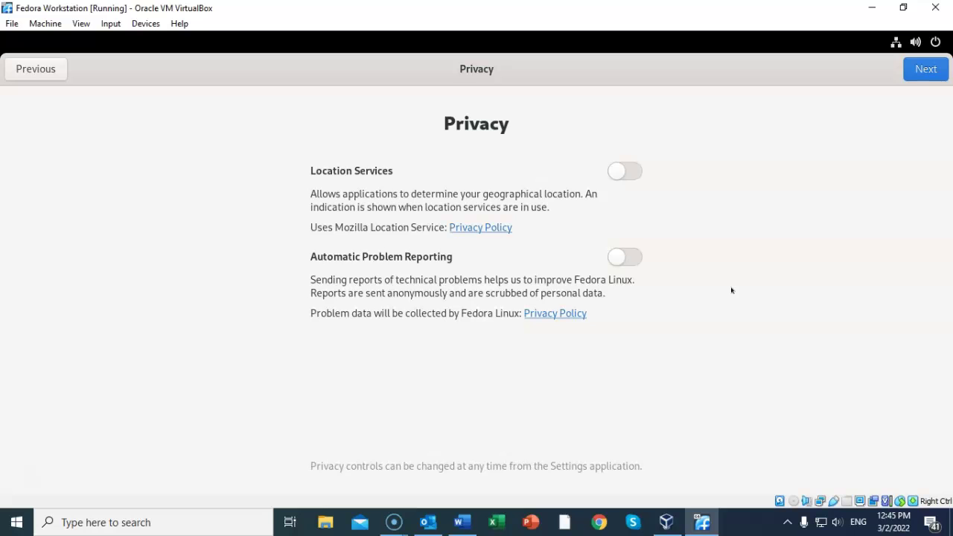
{"action": "left_click", "coordinate": [927, 69]}
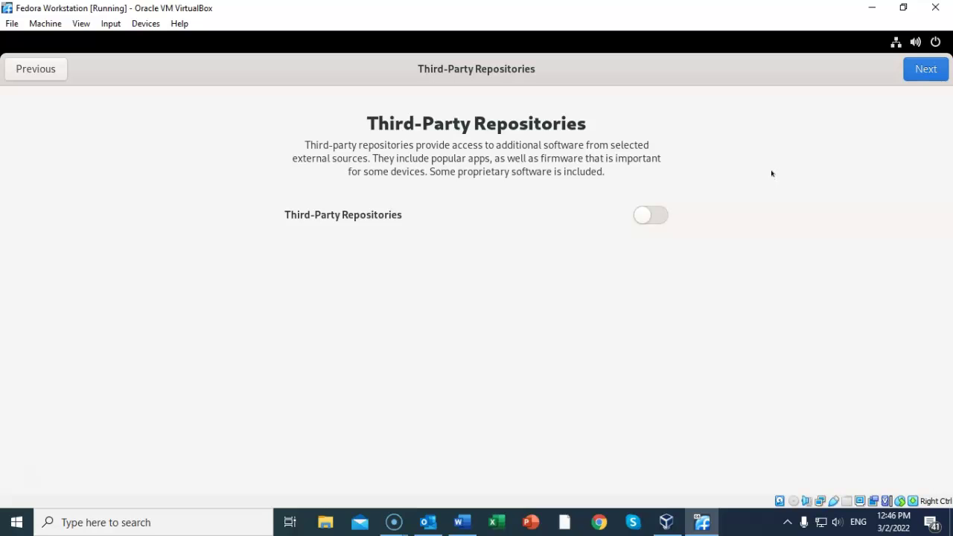
Step: Enable Third-Party Repositories and skip connecting any online accounts
{"action": "left_click", "coordinate": [659, 217]}
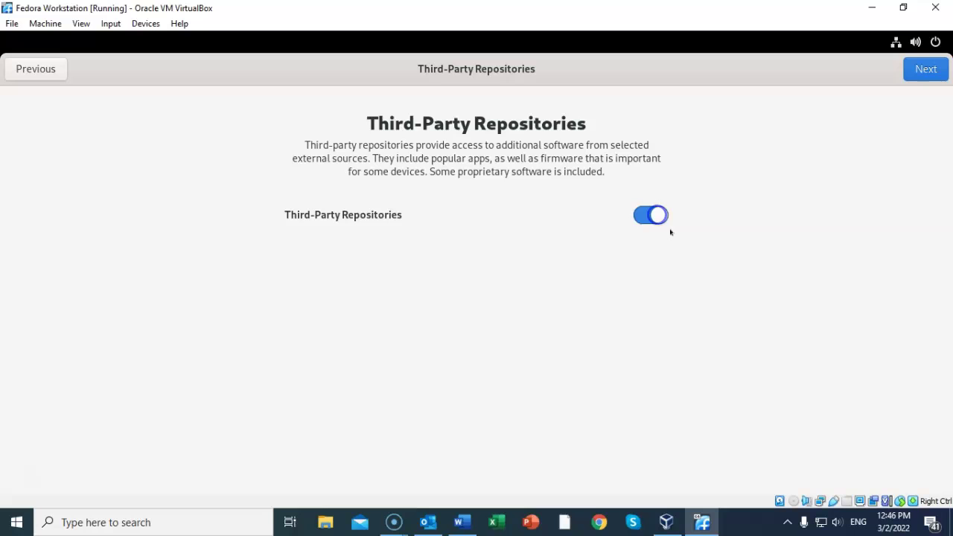
{"action": "left_click", "coordinate": [926, 70]}
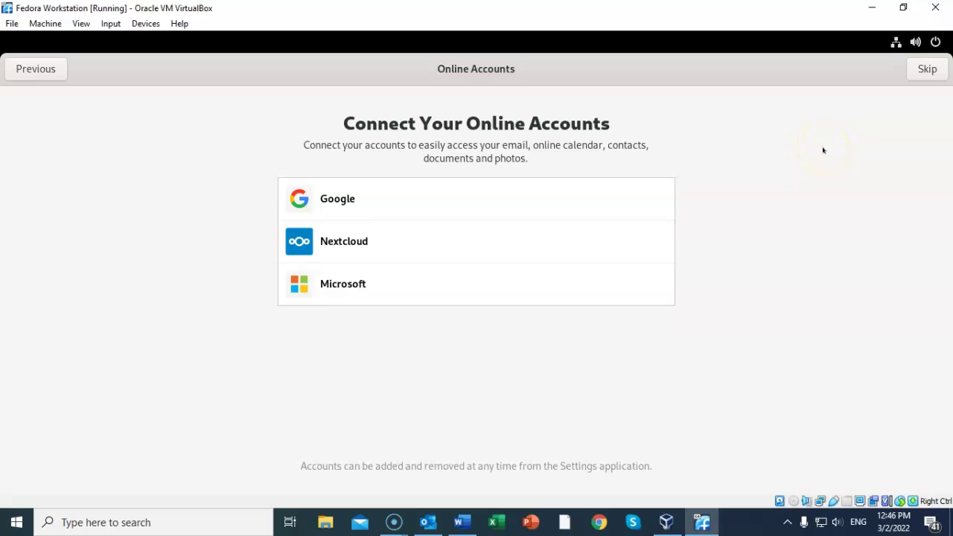
{"action": "left_click", "coordinate": [927, 69]}
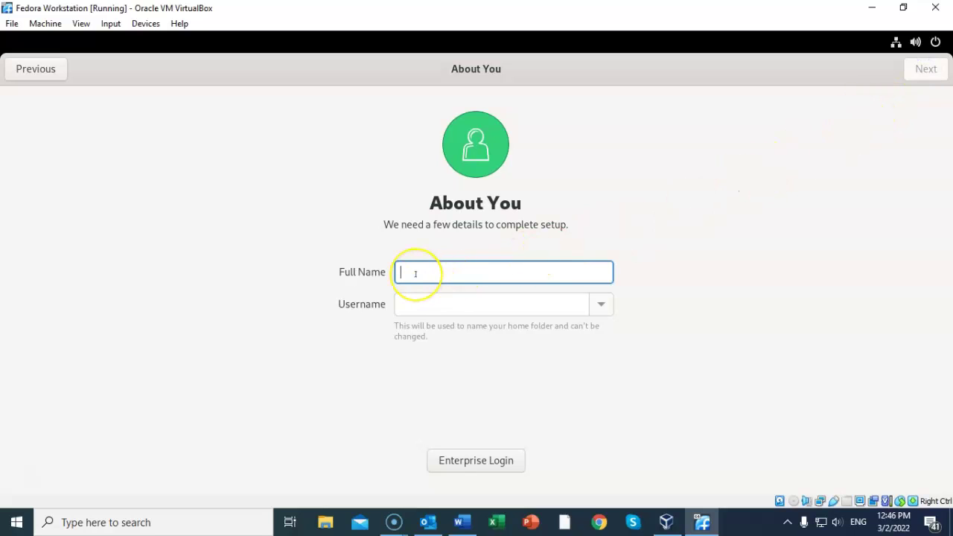
Step: Enter the account holder's full name on the About You page and continue with the suggested username
{"action": "left_click", "coordinate": [416, 274]}
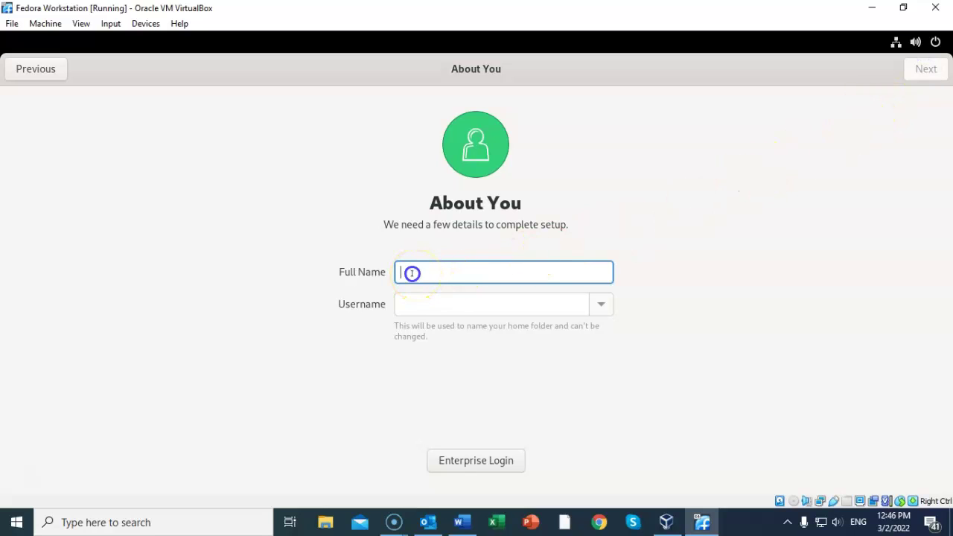
{"action": "type", "text": "P"}
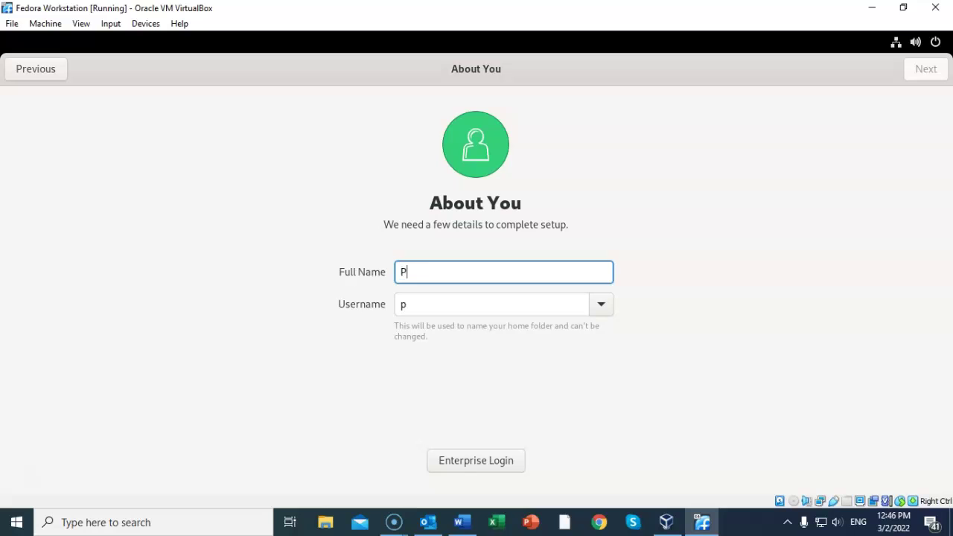
{"action": "type", "text": "rof. K"}
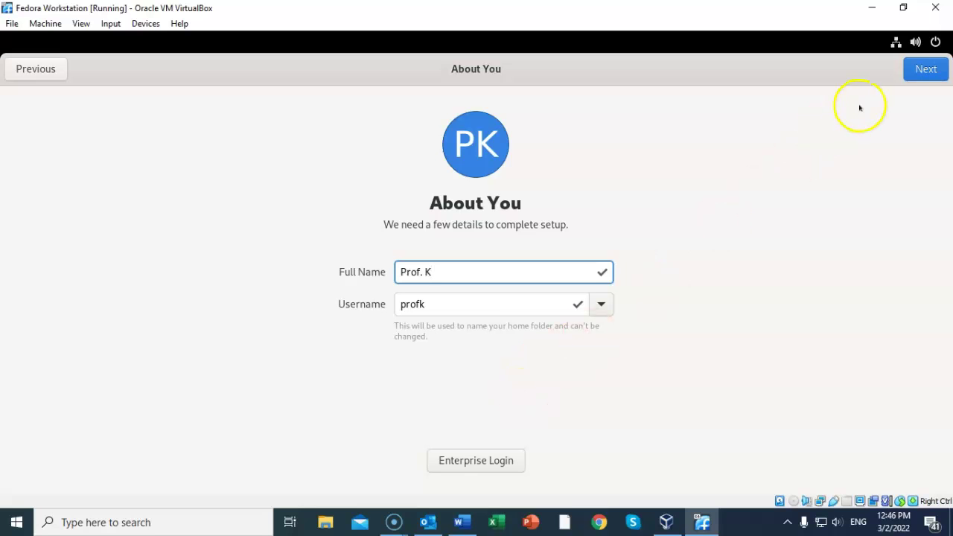
{"action": "left_click", "coordinate": [926, 70]}
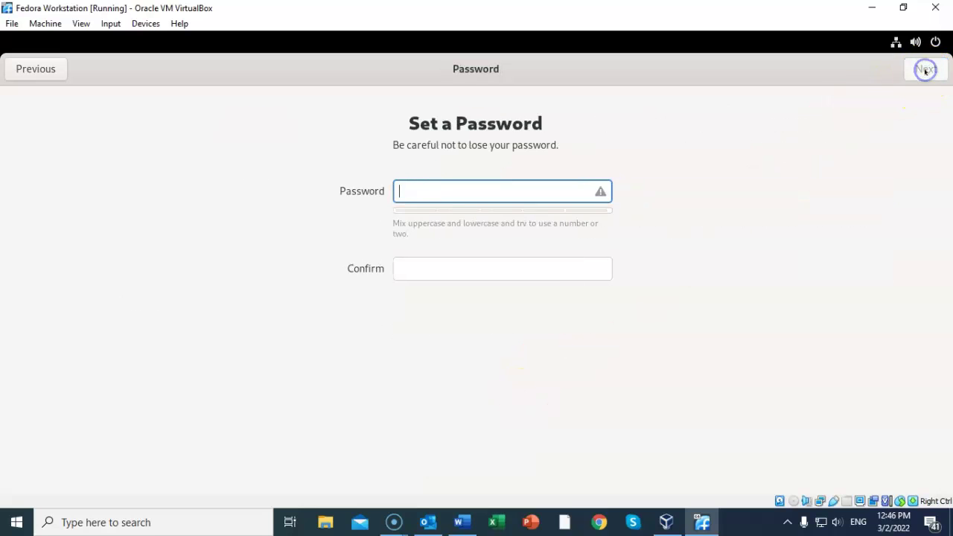
Step: Set the account password, repeat it for confirmation and continue to the end of the setup
{"action": "type", "text": "*************"}
{"action": "left_click", "coordinate": [405, 267]}
{"action": "type", "text": "*************"}
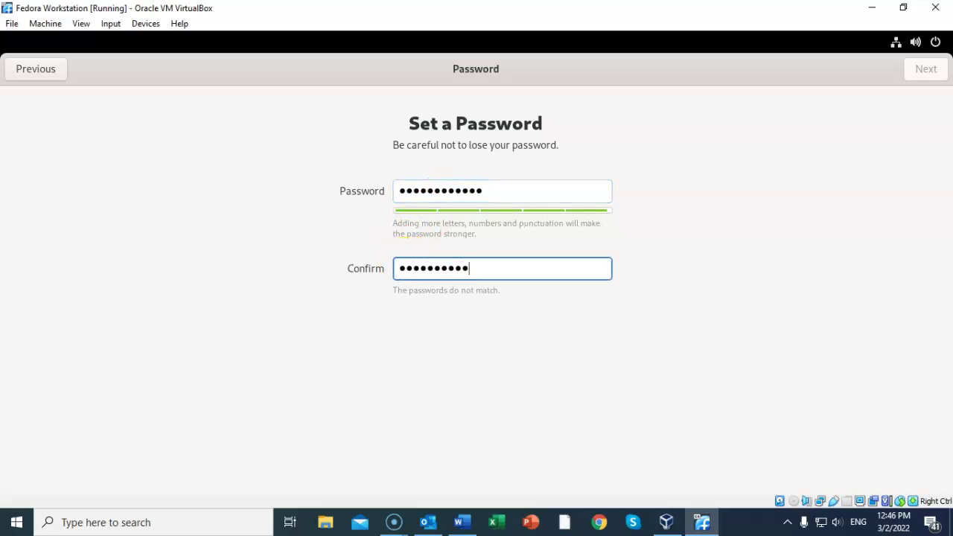
{"action": "left_click", "coordinate": [925, 69]}
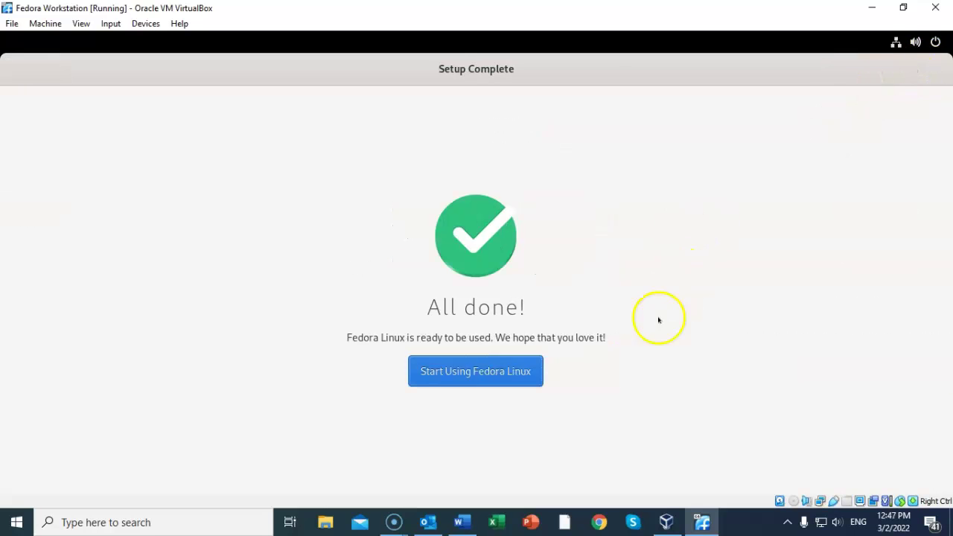
Step: Start using Fedora Linux and decline the GNOME 41 welcome tour
{"action": "left_click", "coordinate": [482, 372]}
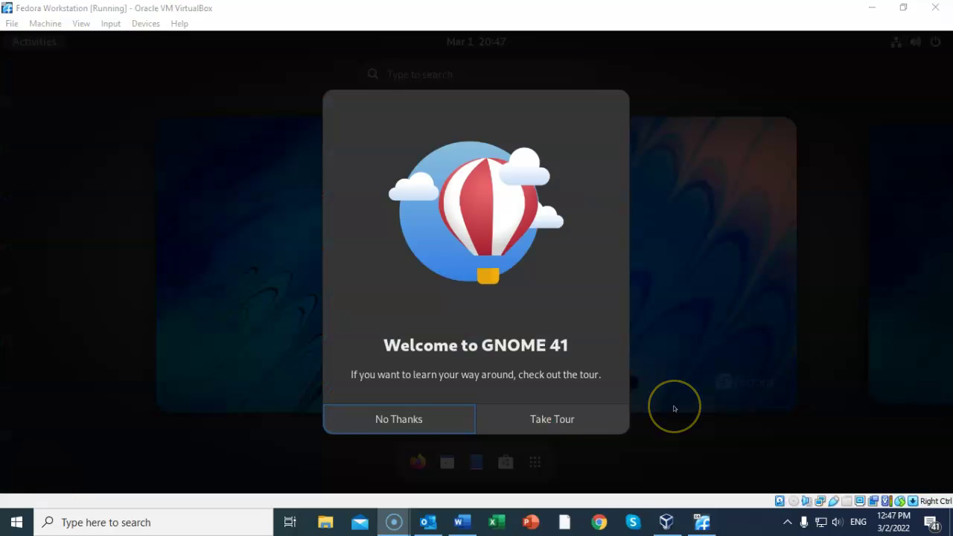
{"action": "left_click", "coordinate": [412, 420]}
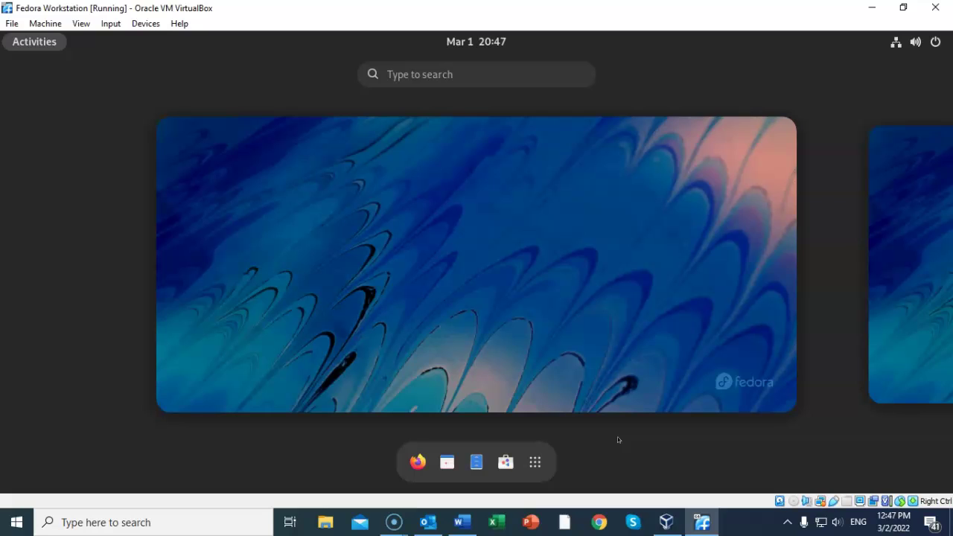
Step: Find Terminal by searching the applications for "ter", launch it and close the open Terminal windows
{"action": "left_click", "coordinate": [536, 463]}
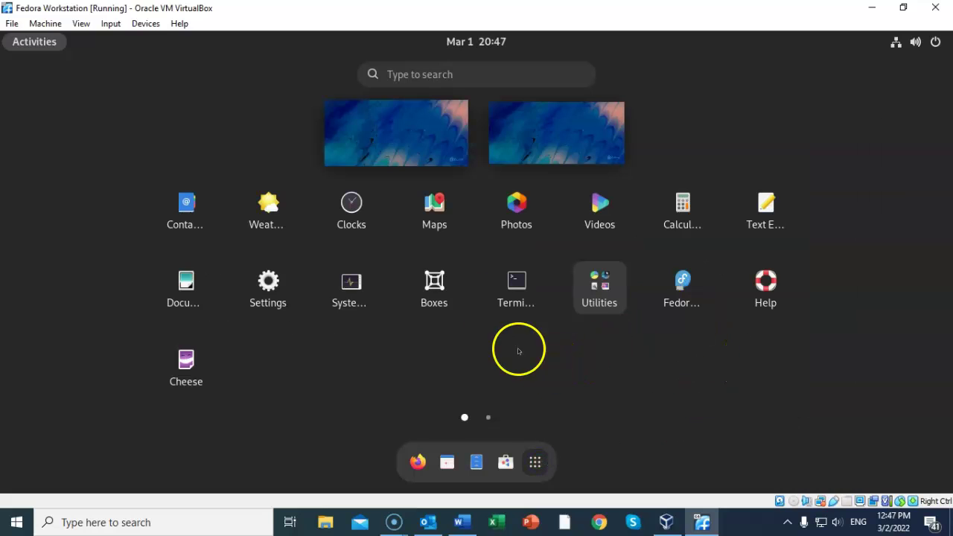
{"action": "left_click", "coordinate": [390, 70]}
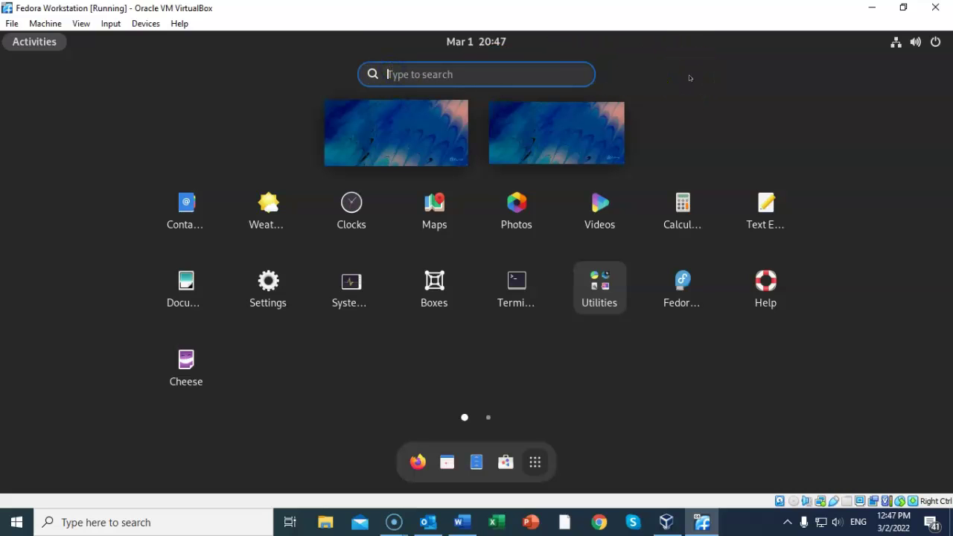
{"action": "type", "text": "ter"}
{"action": "left_click", "coordinate": [468, 141]}
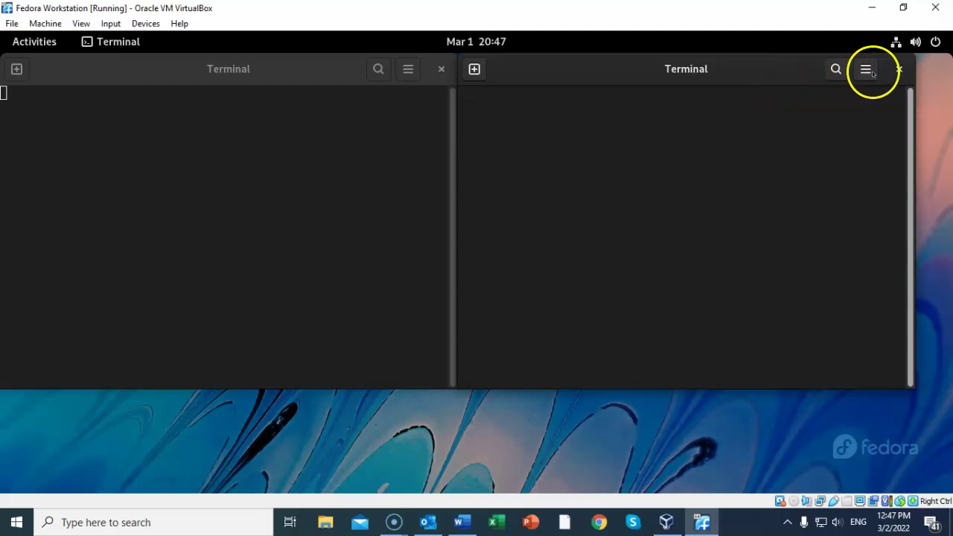
{"action": "left_click", "coordinate": [899, 68]}
{"action": "left_click", "coordinate": [446, 72]}
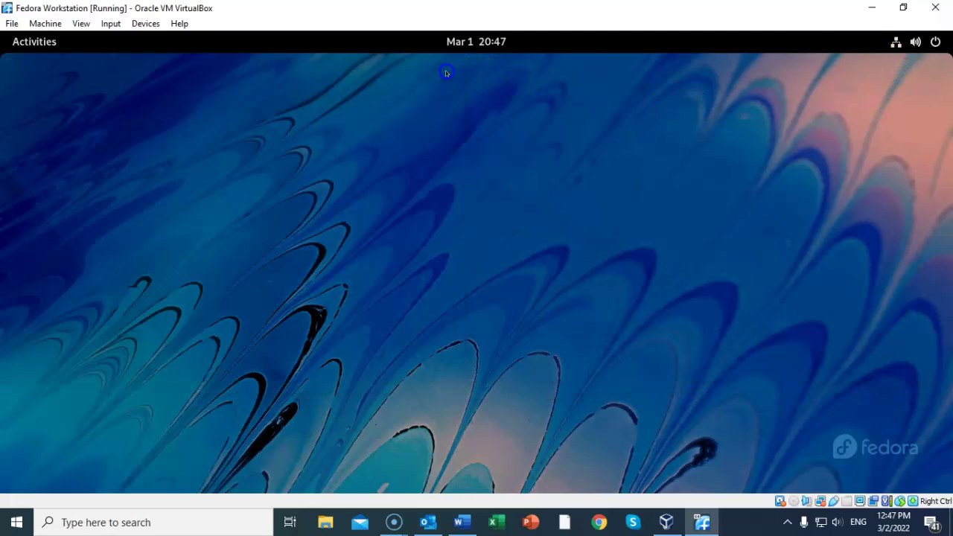
Step: Show, hide and reopen the Activities overview on the Fedora desktop
{"action": "left_click", "coordinate": [41, 45]}
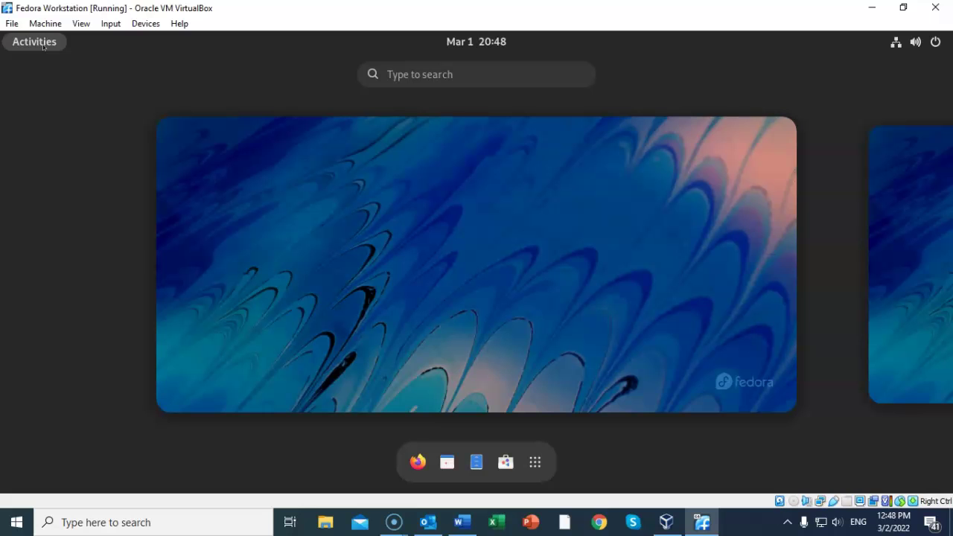
{"action": "left_click", "coordinate": [43, 46]}
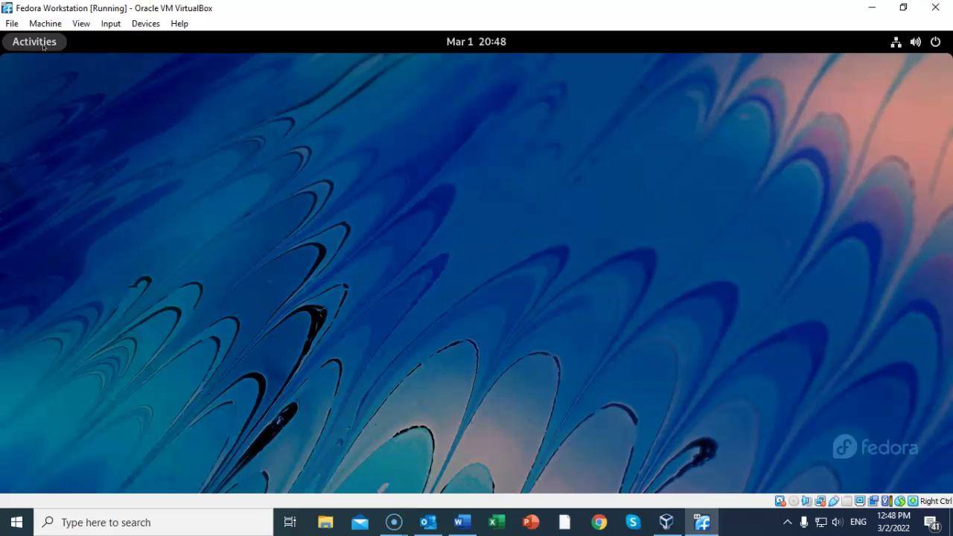
{"action": "left_click", "coordinate": [43, 47]}
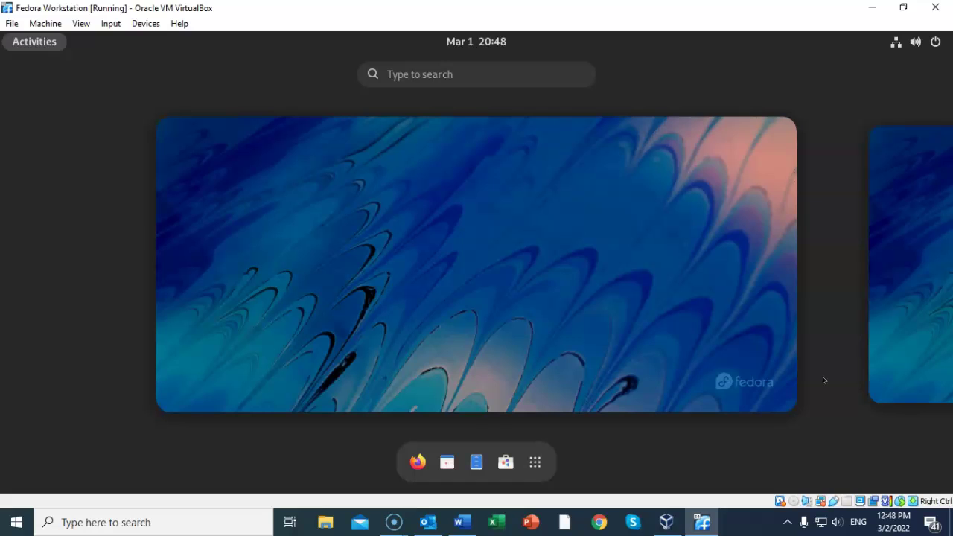
Step: Set Screen Blank to Never in the Power section of the system Settings, then close Settings
{"action": "left_click", "coordinate": [936, 44]}
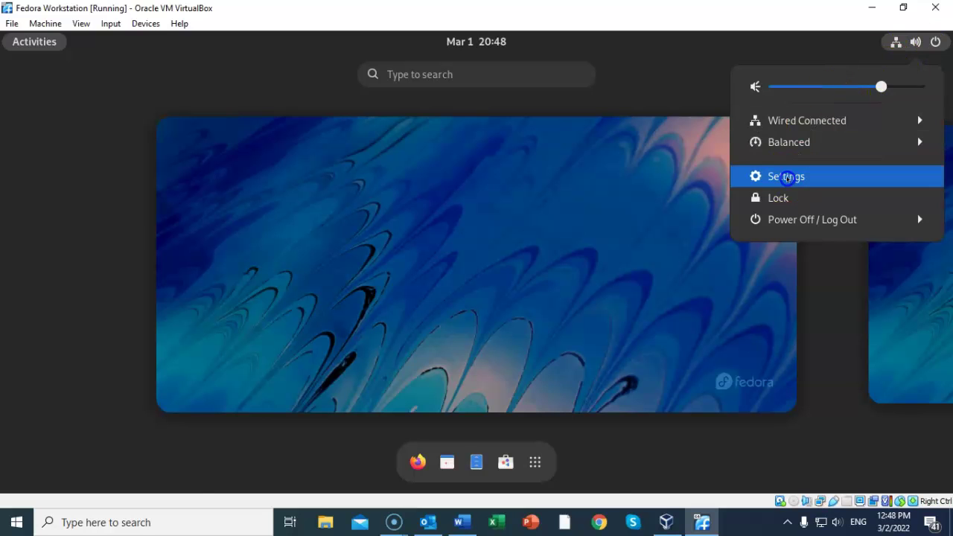
{"action": "left_click", "coordinate": [786, 177]}
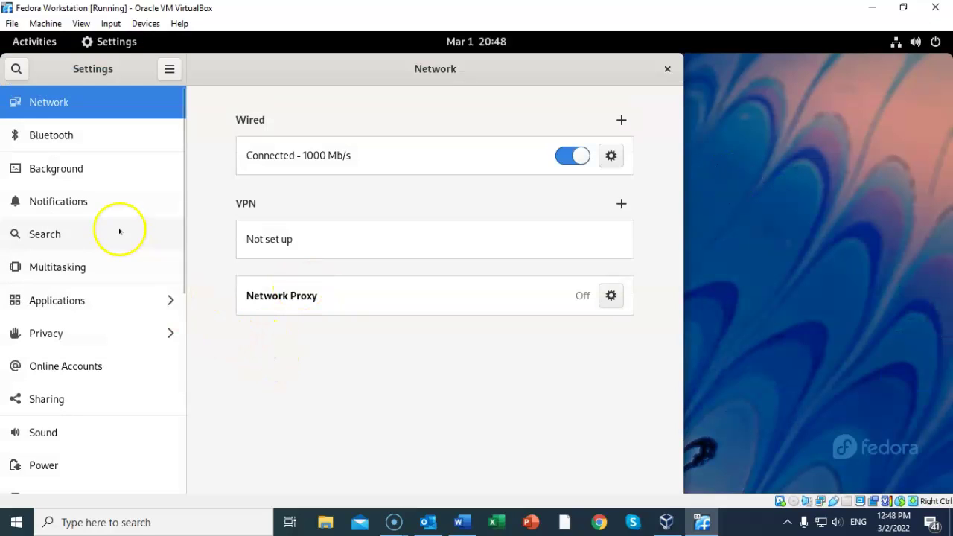
{"action": "scroll", "coordinate": [121, 224], "scroll_direction": "down", "scroll_amount": 6}
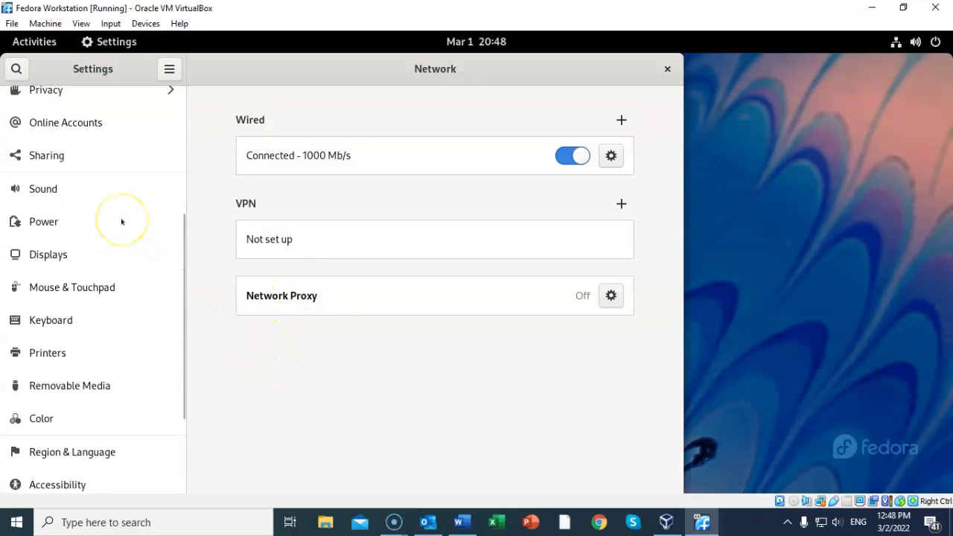
{"action": "left_click", "coordinate": [50, 222]}
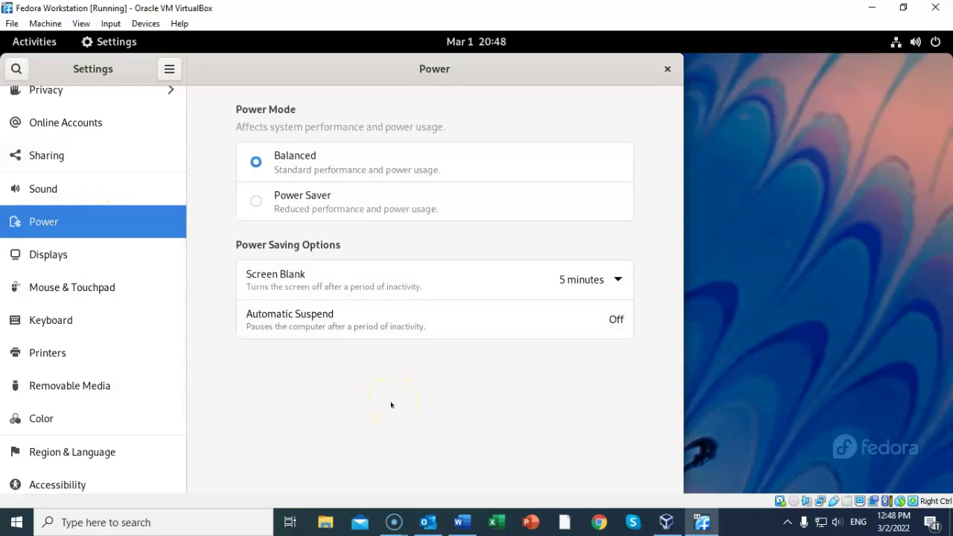
{"action": "left_click", "coordinate": [618, 280]}
{"action": "scroll", "coordinate": [572, 274], "scroll_direction": "down", "scroll_amount": 2}
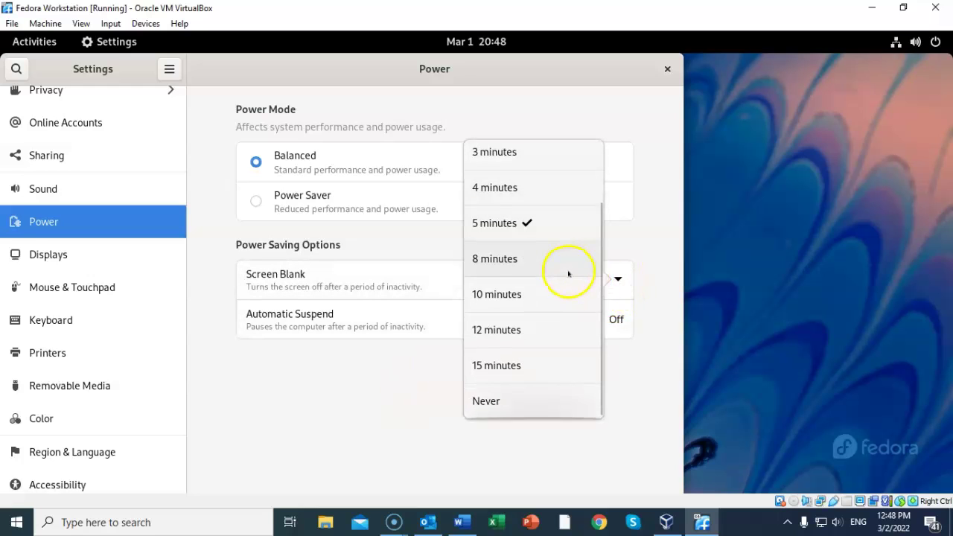
{"action": "left_click", "coordinate": [485, 401]}
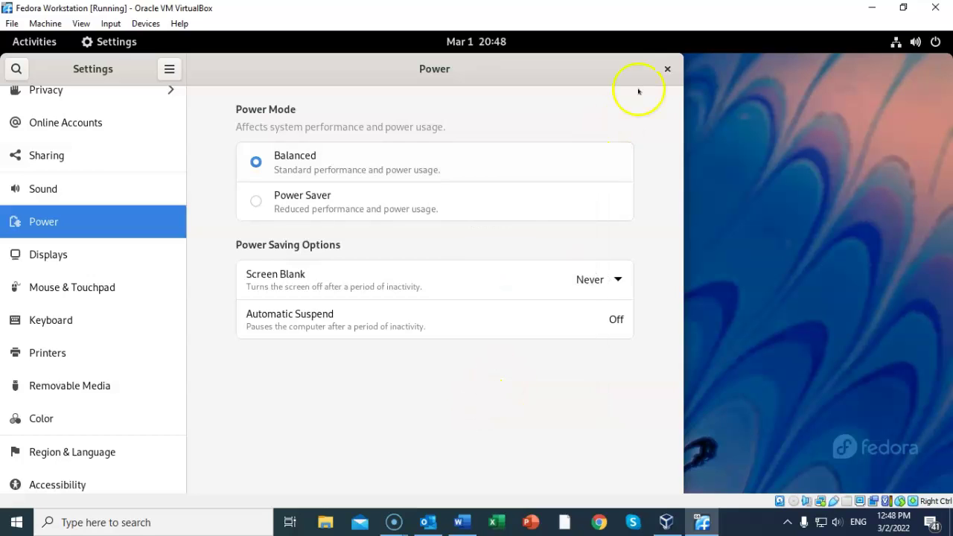
{"action": "left_click", "coordinate": [668, 68]}
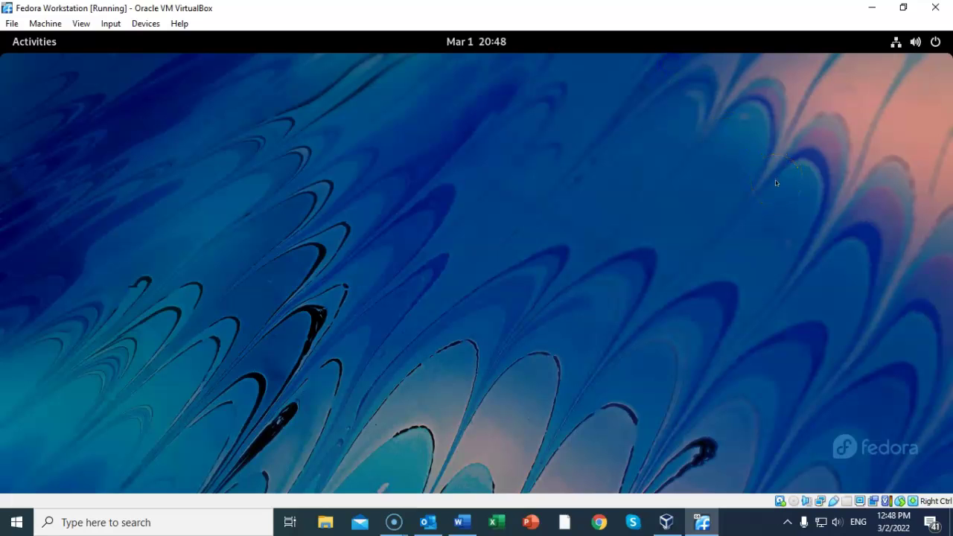
Step: Bring up the Activities overview and look over its Software and Firefox shortcuts
{"action": "left_click", "coordinate": [34, 47]}
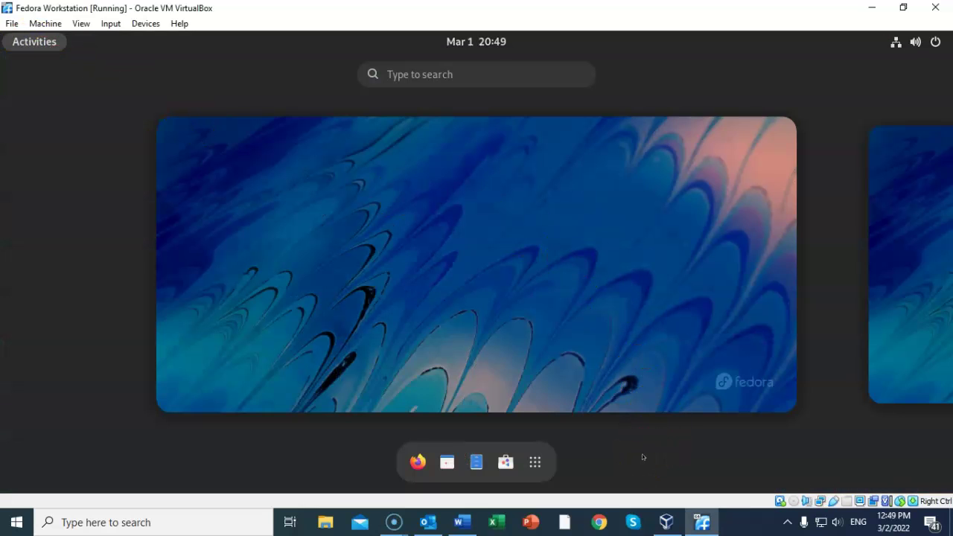
{"action": "left_click", "coordinate": [505, 463]}
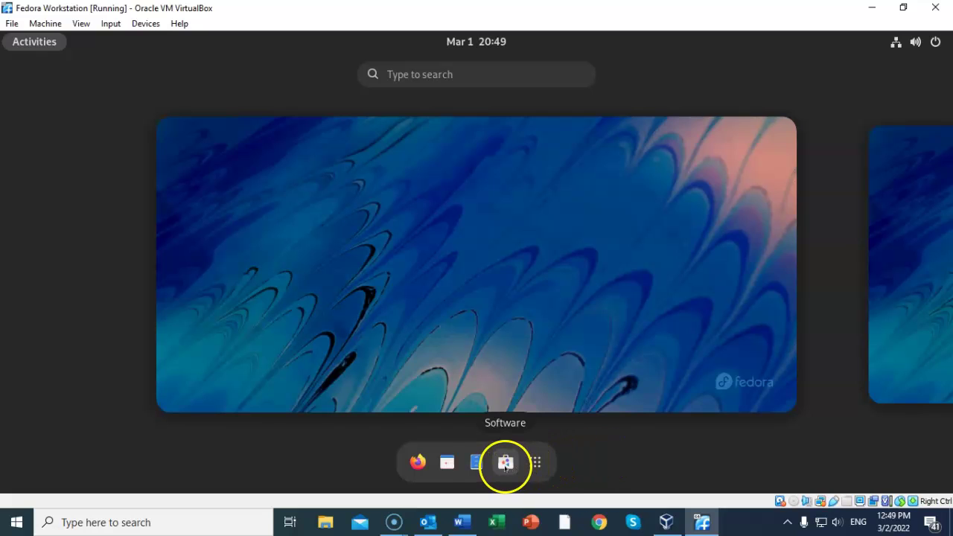
{"action": "left_click", "coordinate": [419, 463]}
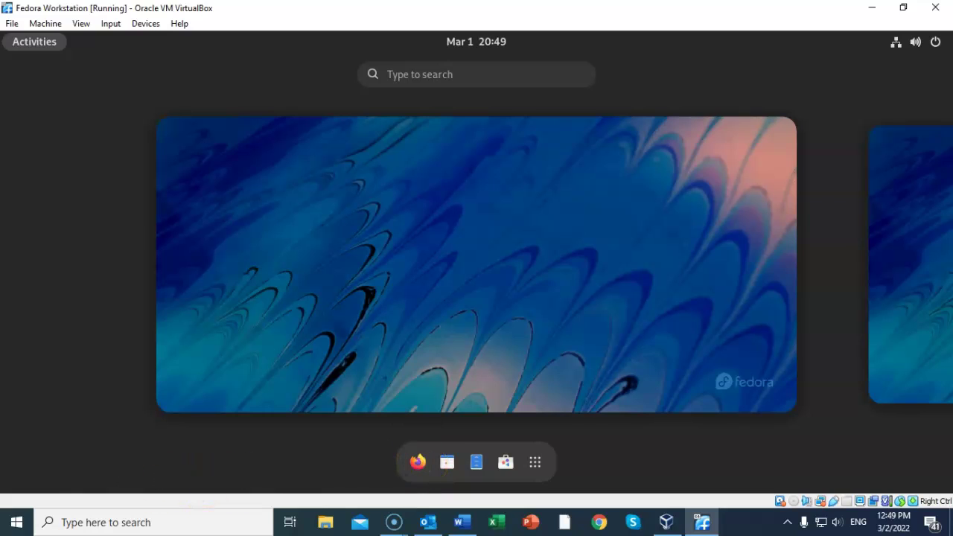
{"action": "left_click", "coordinate": [57, 347]}
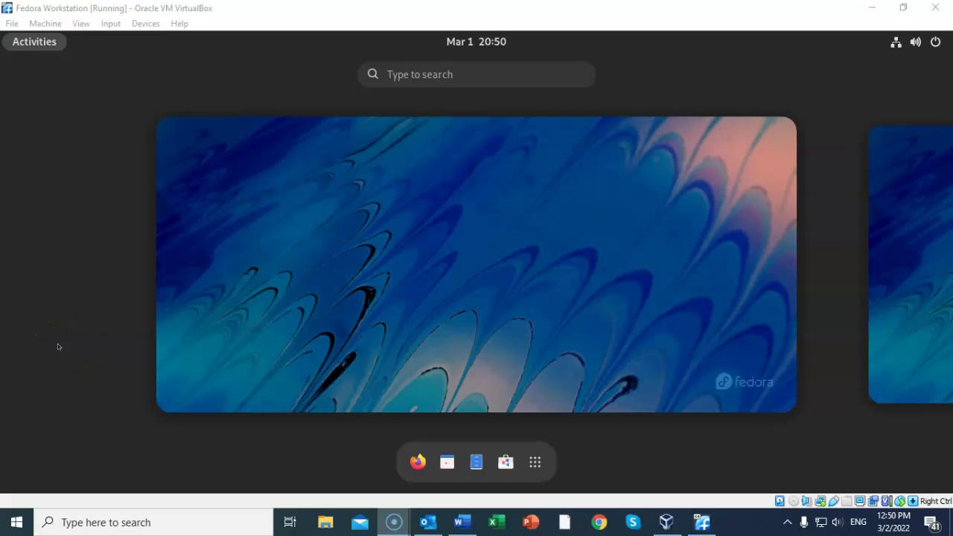